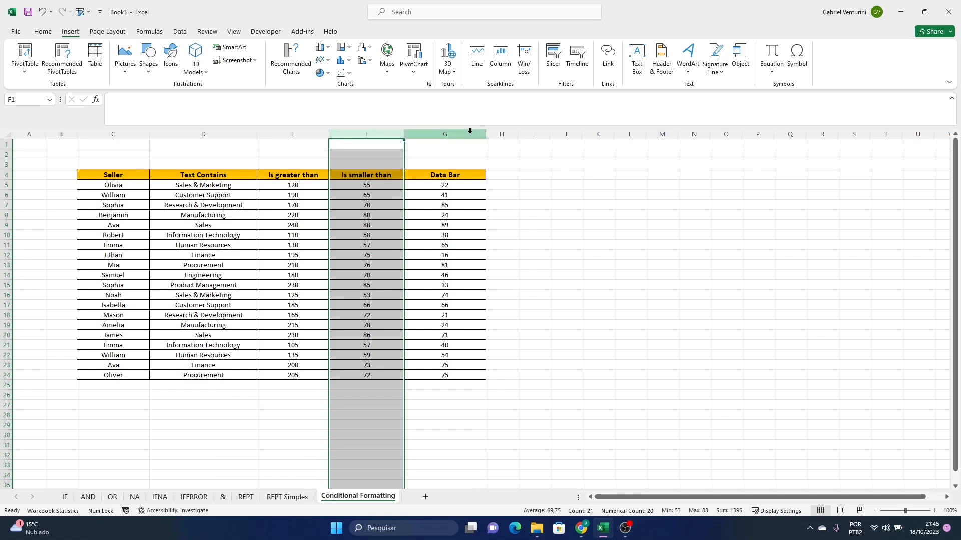
{"action": "left_click", "coordinate": [474, 134]}
{"action": "left_click", "coordinate": [603, 224]}
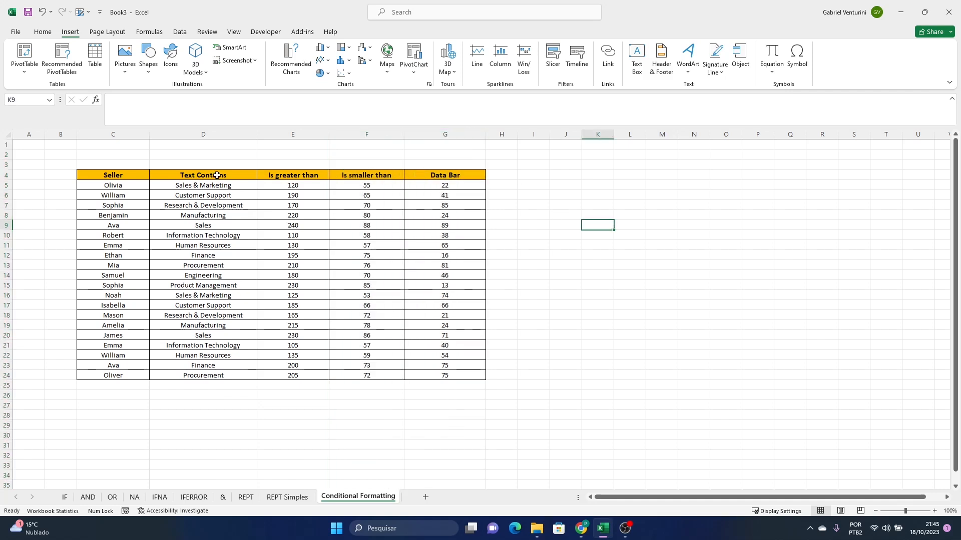
{"action": "left_click", "coordinate": [210, 134]}
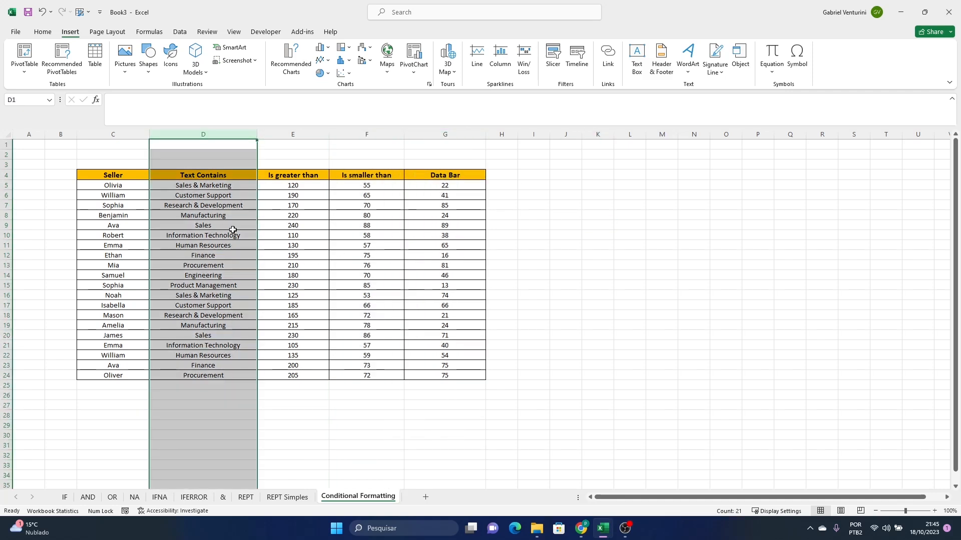
{"action": "left_click", "coordinate": [229, 194]}
{"action": "left_click", "coordinate": [205, 135]}
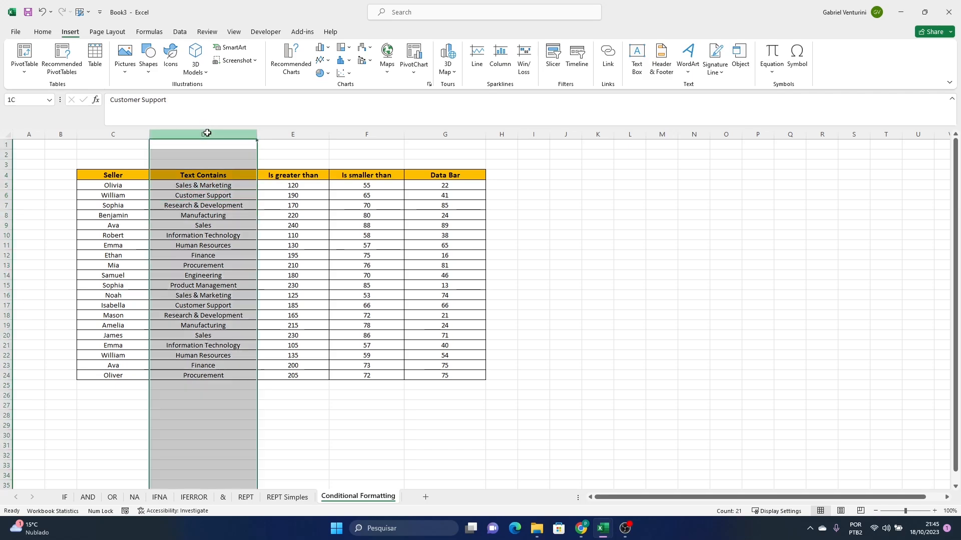
{"action": "left_click", "coordinate": [216, 221]}
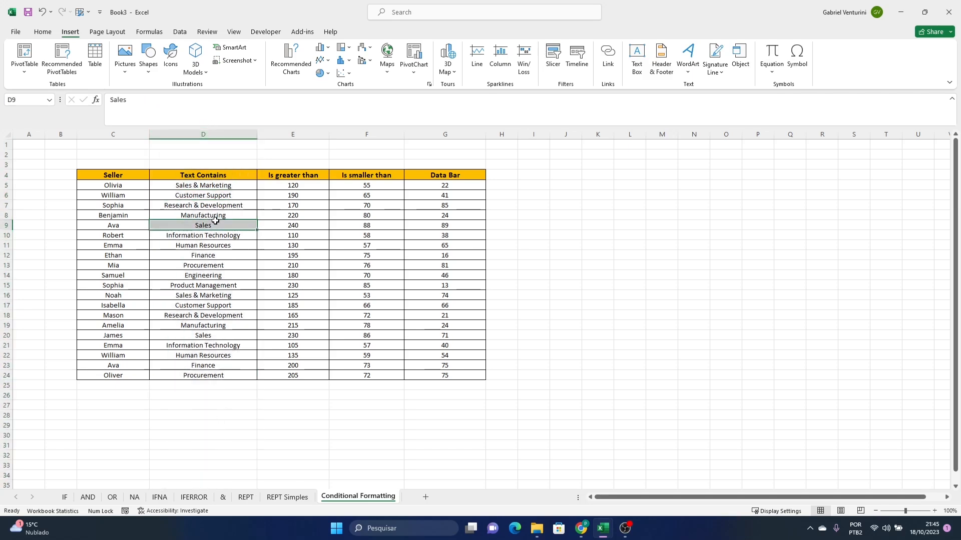
{"action": "left_click", "coordinate": [285, 136]}
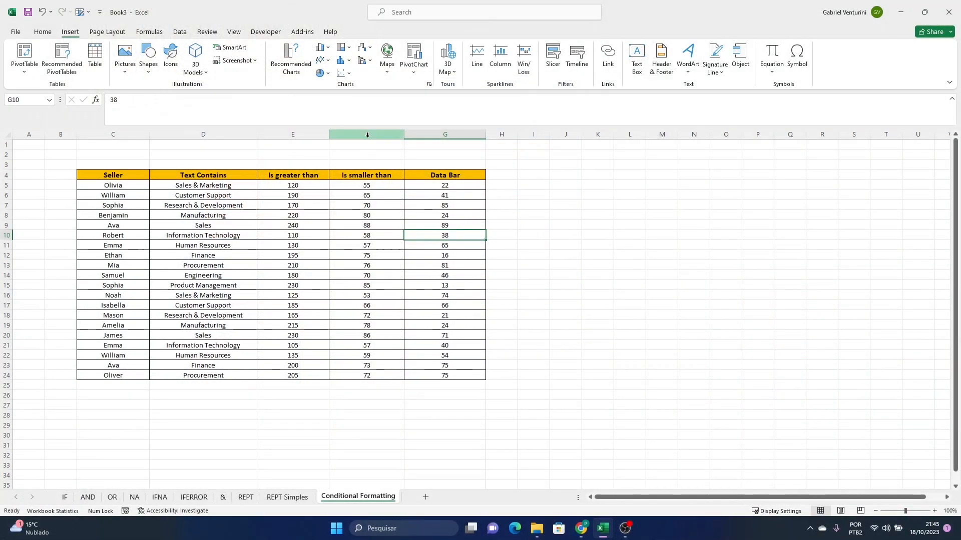
{"action": "left_click", "coordinate": [366, 134]}
{"action": "left_click", "coordinate": [598, 306]}
{"action": "left_click_drag", "start_coordinate": [452, 183], "coordinate": [470, 236]}
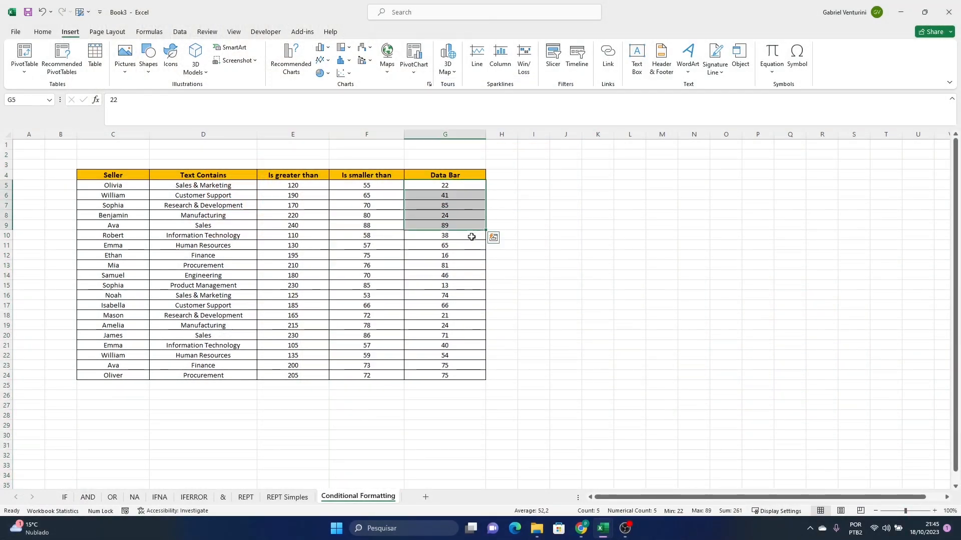
{"action": "left_click", "coordinate": [598, 265]}
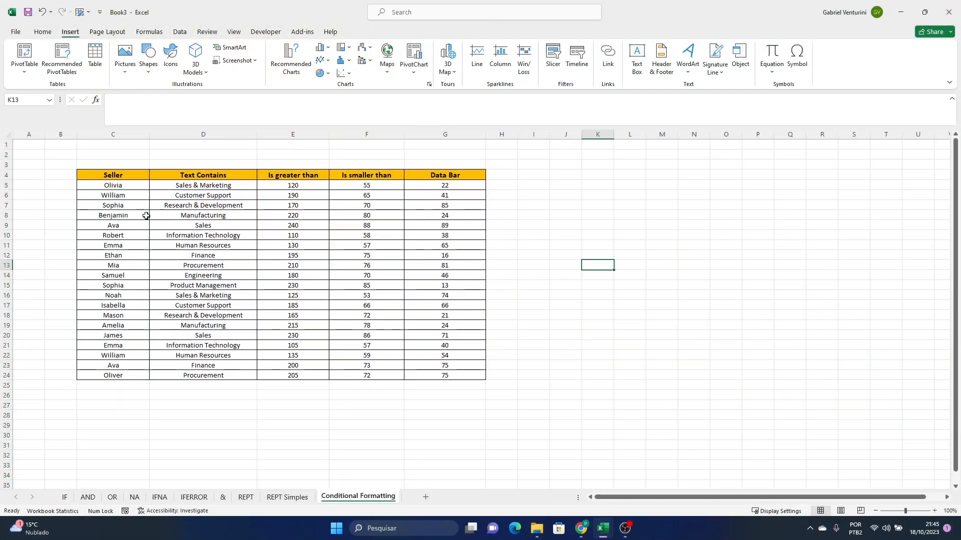
- Highlight the cells in D5:D24 that contain "Sales & Marketing" using Light Red Fill with Dark Red Text
{"action": "left_click_drag", "start_coordinate": [195, 185], "coordinate": [200, 375]}
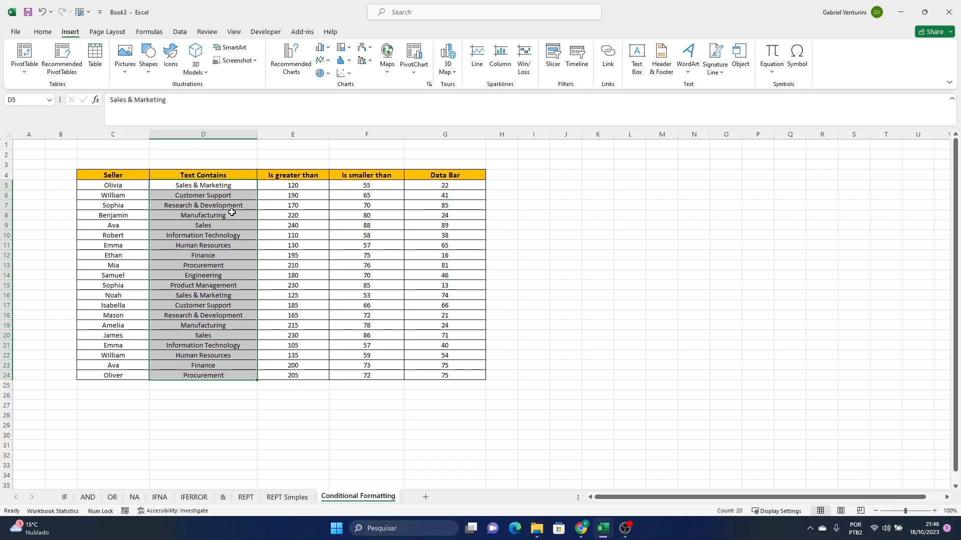
{"action": "left_click", "coordinate": [43, 32]}
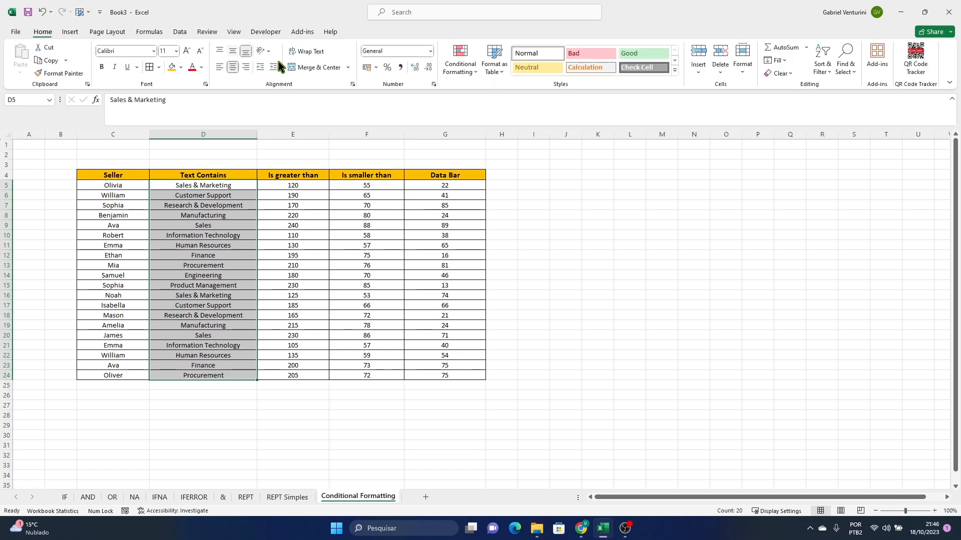
{"action": "left_click", "coordinate": [459, 67]}
{"action": "mouse_move", "coordinate": [498, 100]}
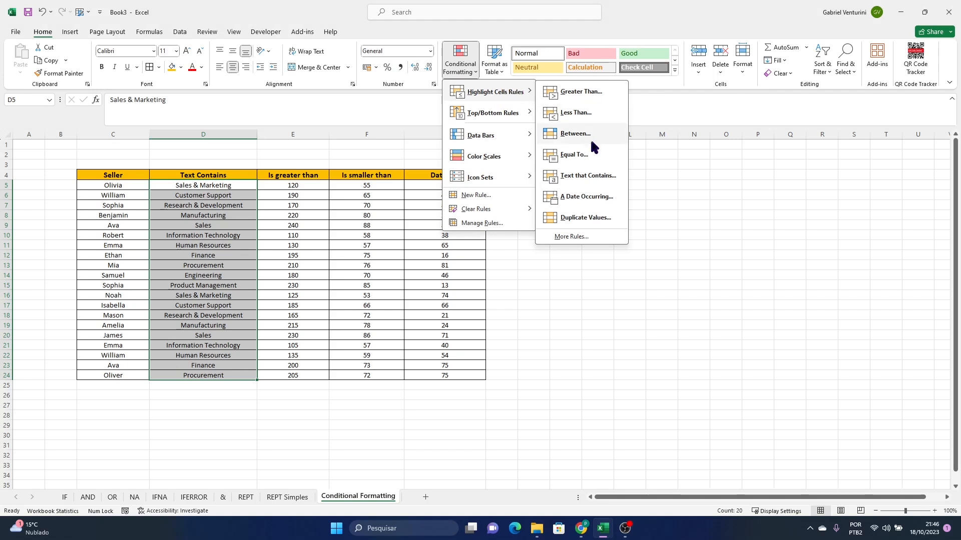
{"action": "left_click", "coordinate": [593, 175]}
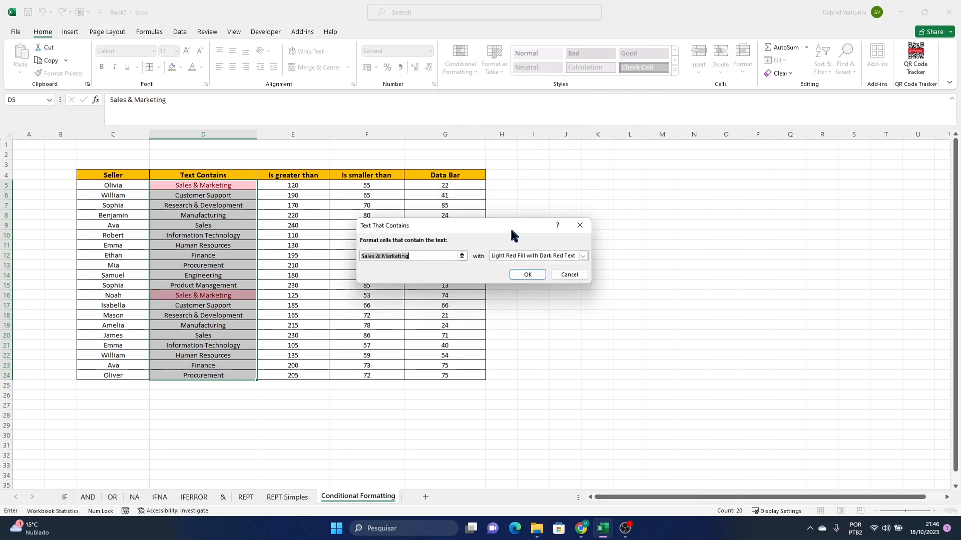
{"action": "left_click_drag", "start_coordinate": [516, 226], "coordinate": [672, 155]}
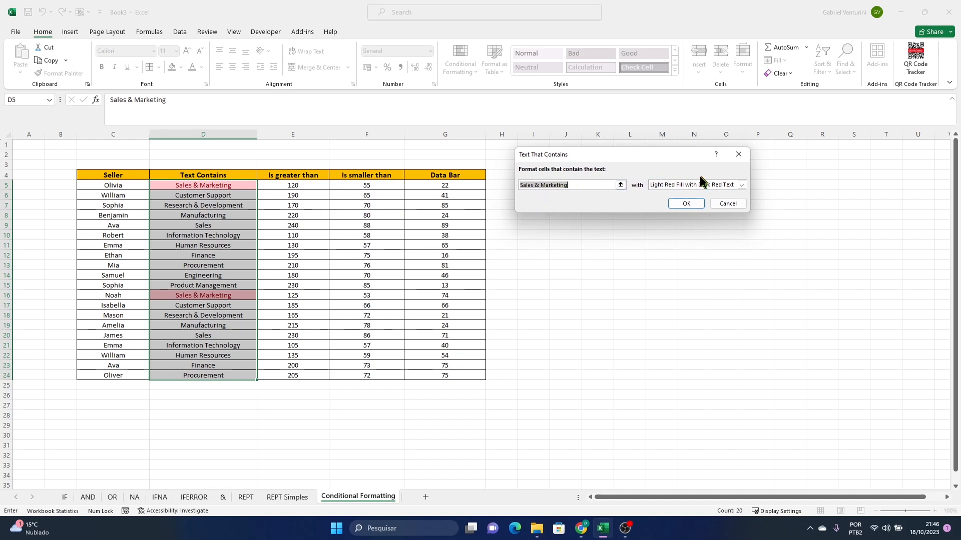
{"action": "left_click", "coordinate": [687, 204]}
{"action": "left_click", "coordinate": [665, 266]}
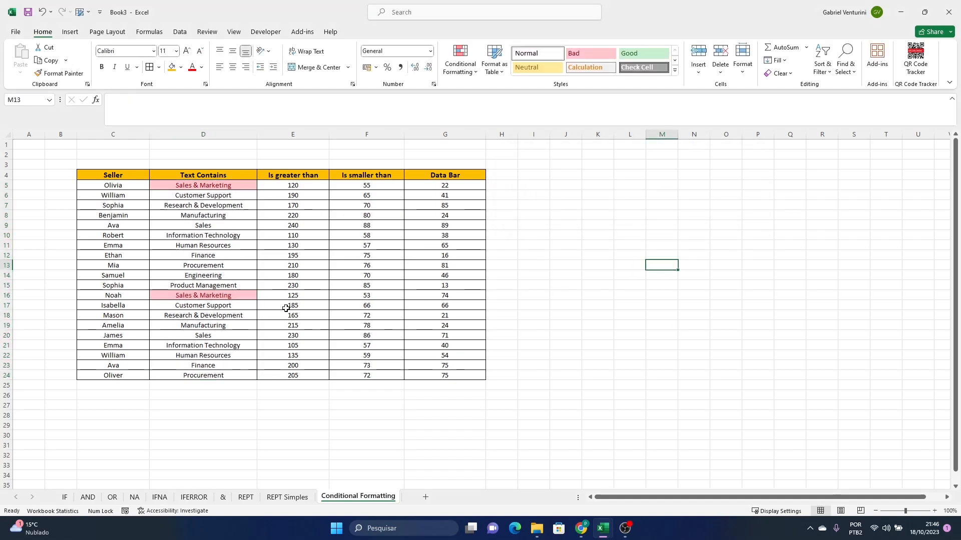
- Change the department in cell D21 to "Sales & Marketing"
{"action": "left_click", "coordinate": [210, 346]}
{"action": "type", "text": "Sales"}
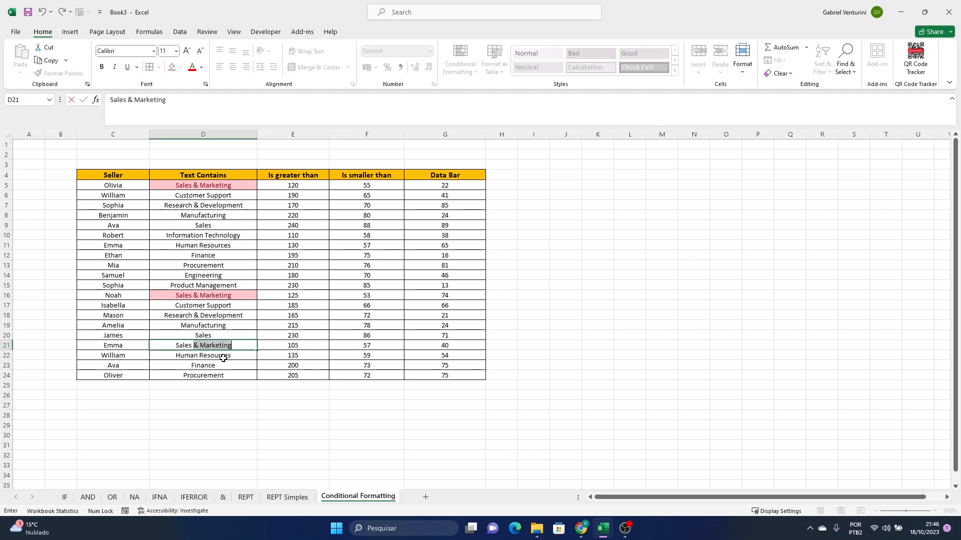
{"action": "key", "text": "Return"}
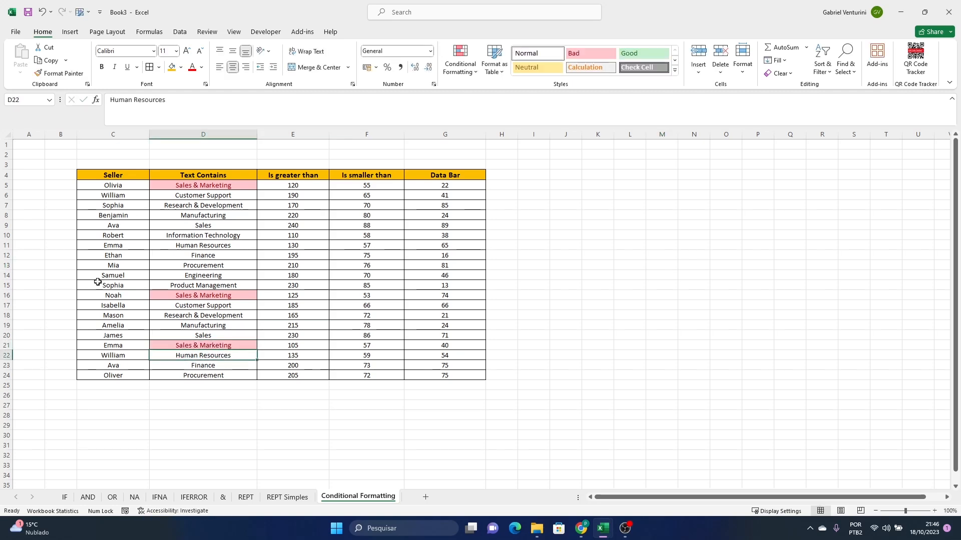
- Start a second Text That Contains highlighting rule on D5:D24 and enter "Finance" as its text
{"action": "left_click_drag", "start_coordinate": [208, 185], "coordinate": [217, 373]}
{"action": "left_click", "coordinate": [460, 59]}
{"action": "mouse_move", "coordinate": [500, 92]}
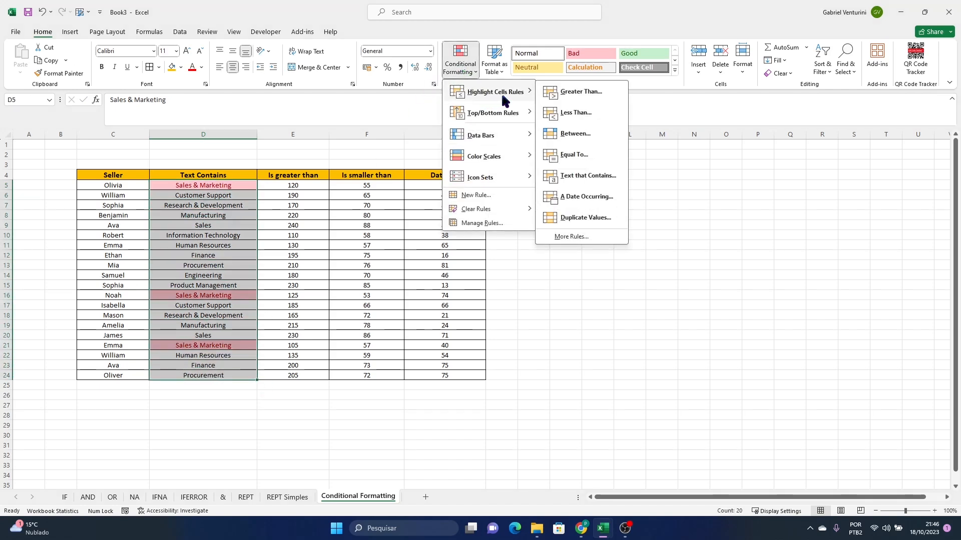
{"action": "left_click", "coordinate": [605, 176]}
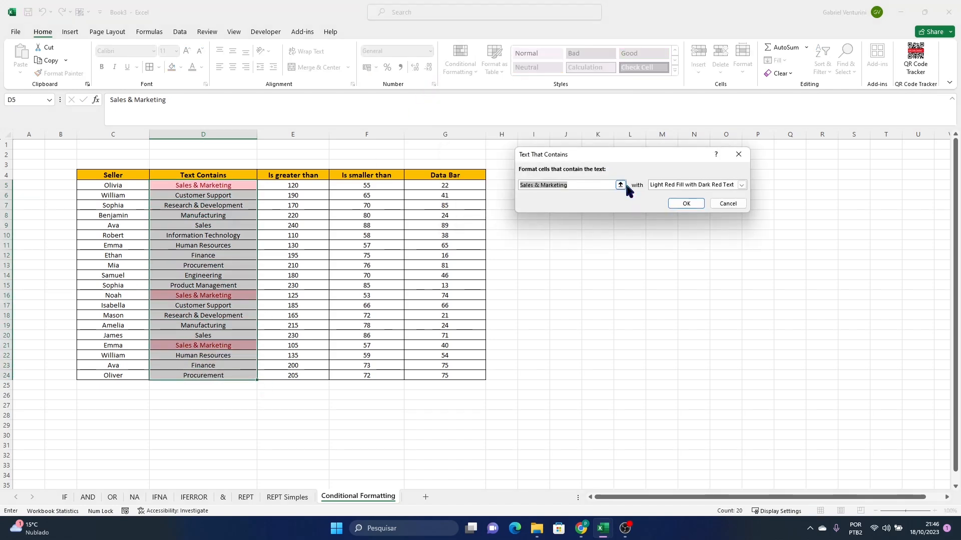
{"action": "left_click", "coordinate": [623, 185]}
{"action": "left_click", "coordinate": [608, 170]}
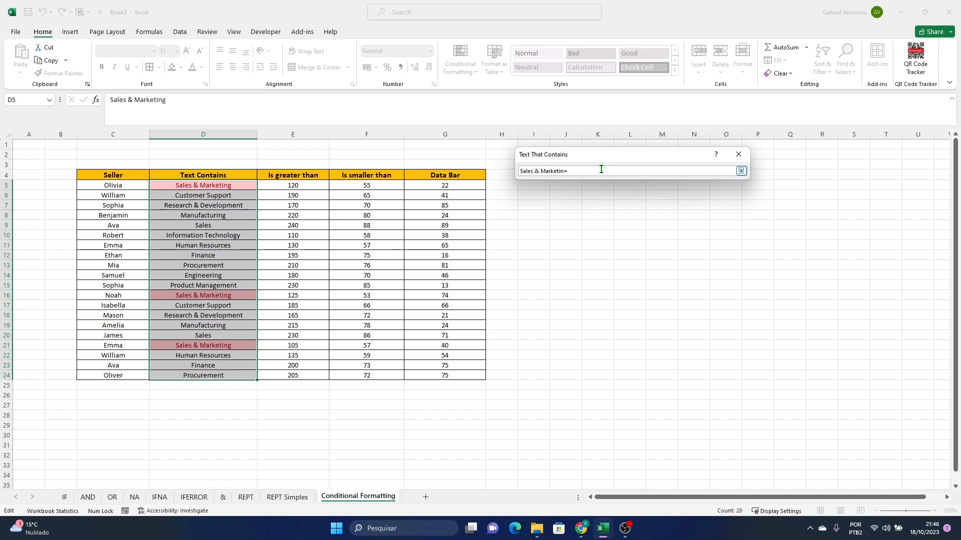
{"action": "type", "text": "f"}
{"action": "key", "text": "Caps_Lock"}
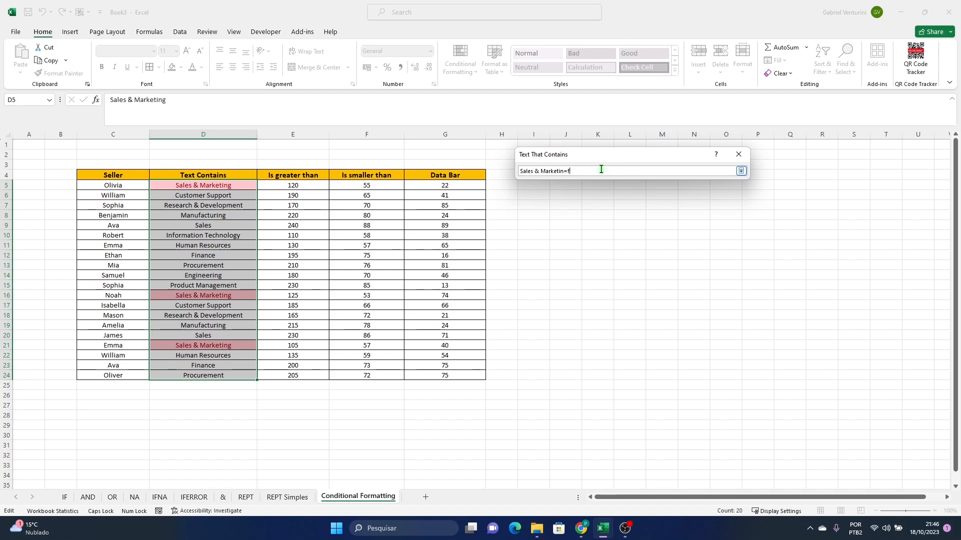
{"action": "key", "text": "BackSpace"}
{"action": "key", "text": "BackSpace"}
{"action": "key", "text": "BackSpace"}
{"action": "key", "text": "BackSpace"}
{"action": "key", "text": "BackSpace"}
{"action": "key", "text": "BackSpace"}
{"action": "key", "text": "BackSpace"}
{"action": "key", "text": "BackSpace"}
{"action": "key", "text": "BackSpace"}
{"action": "key", "text": "BackSpace"}
{"action": "key", "text": "BackSpace"}
{"action": "type", "text": "F"}
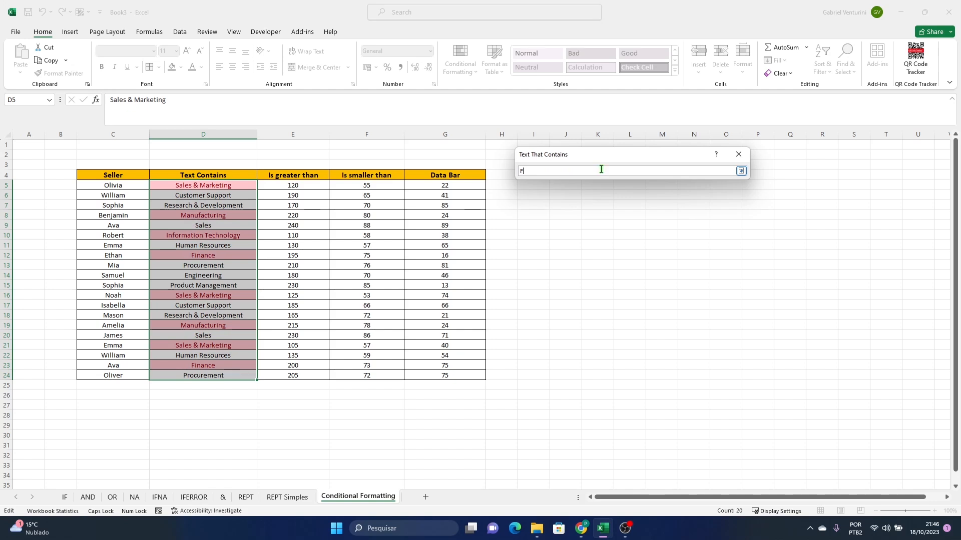
{"action": "key", "text": "Caps_Lock"}
{"action": "type", "text": "inance"}
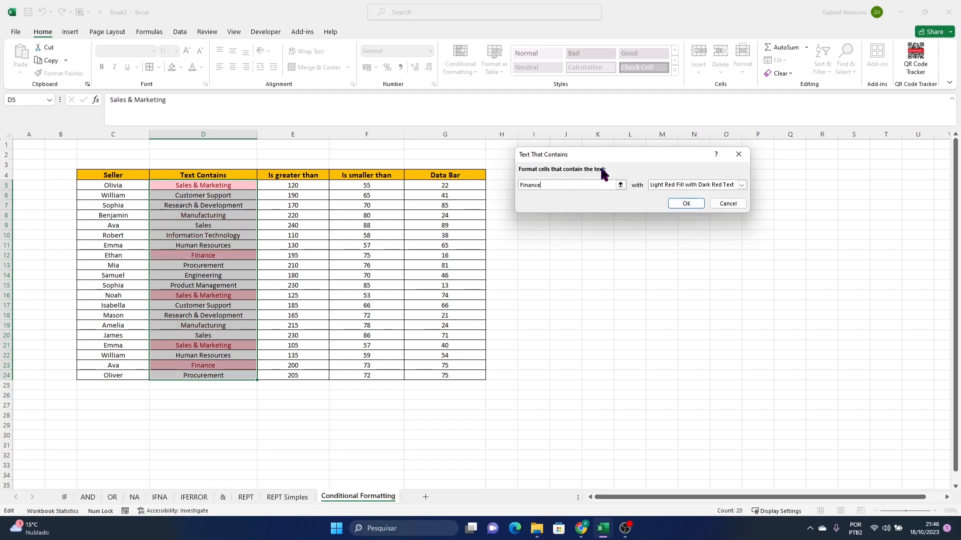
- Give the Finance rule Green Fill with Dark Green Text and apply it
{"action": "left_click", "coordinate": [662, 186]}
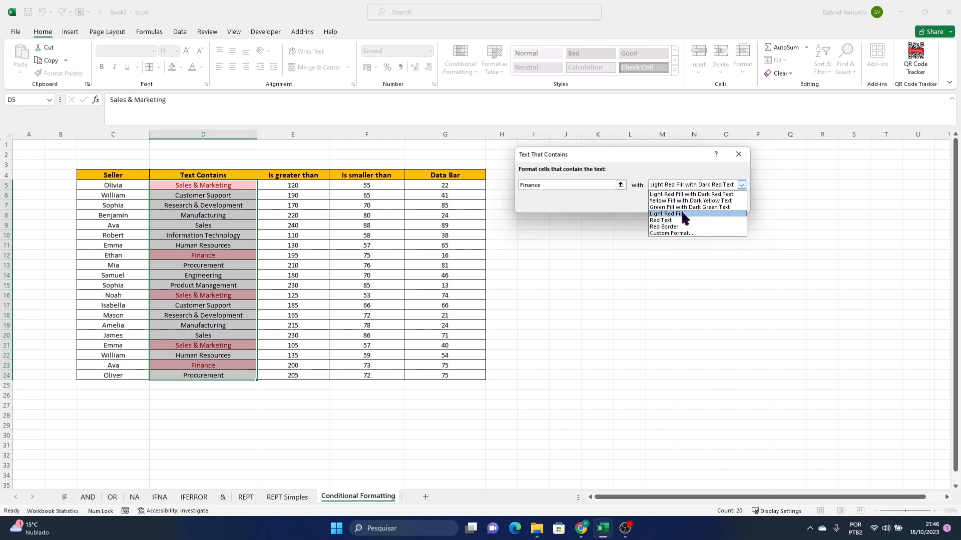
{"action": "left_click", "coordinate": [687, 207]}
{"action": "left_click", "coordinate": [686, 205]}
{"action": "left_click", "coordinate": [770, 281]}
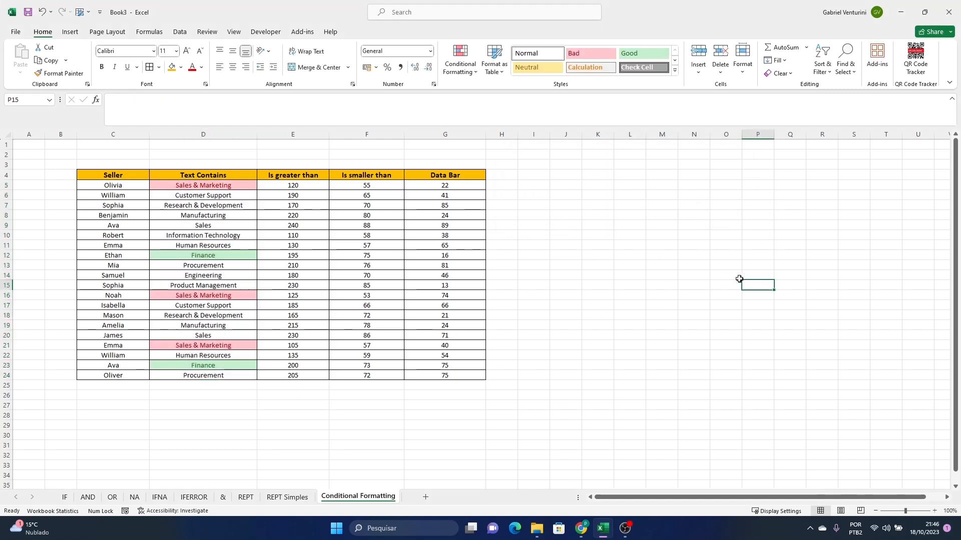
{"action": "left_click", "coordinate": [439, 248]}
{"action": "left_click", "coordinate": [203, 218]}
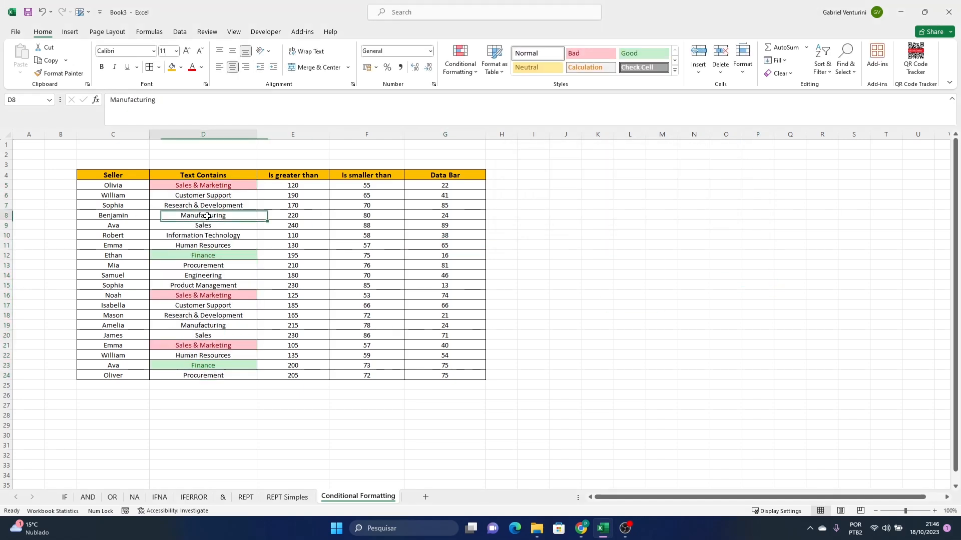
{"action": "left_click", "coordinate": [523, 246]}
- Highlight the values greater than 150 in E5:E24 using Green Fill with Dark Green Text
{"action": "left_click_drag", "start_coordinate": [286, 185], "coordinate": [292, 376]}
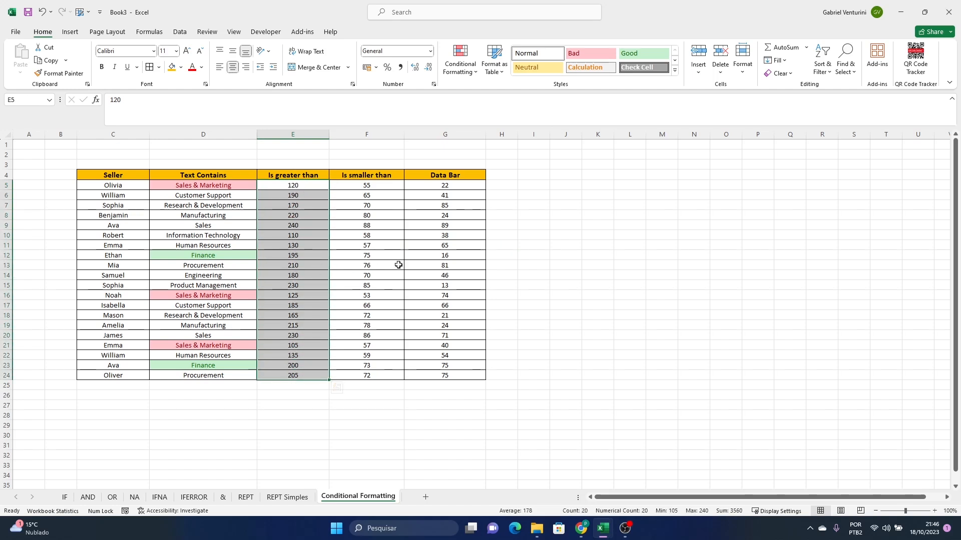
{"action": "left_click", "coordinate": [459, 68]}
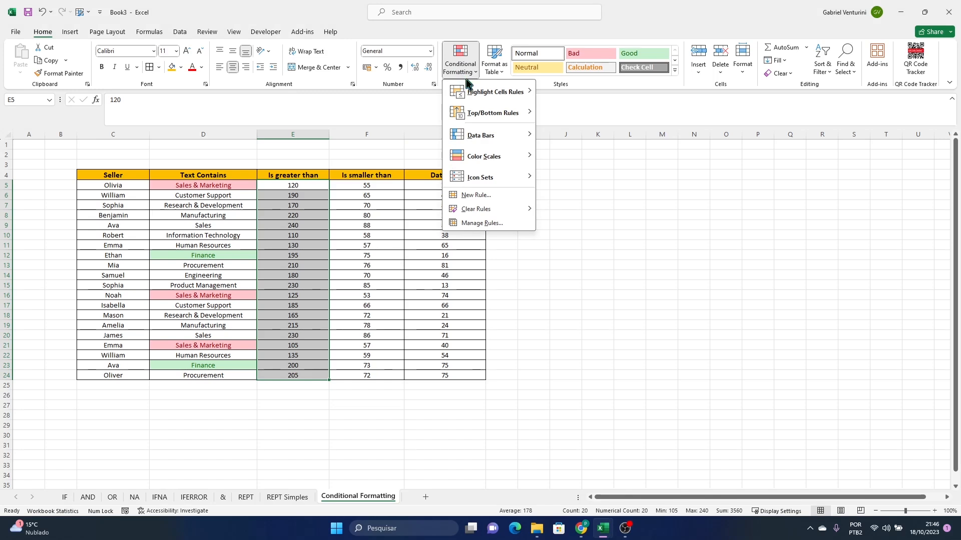
{"action": "mouse_move", "coordinate": [502, 89]}
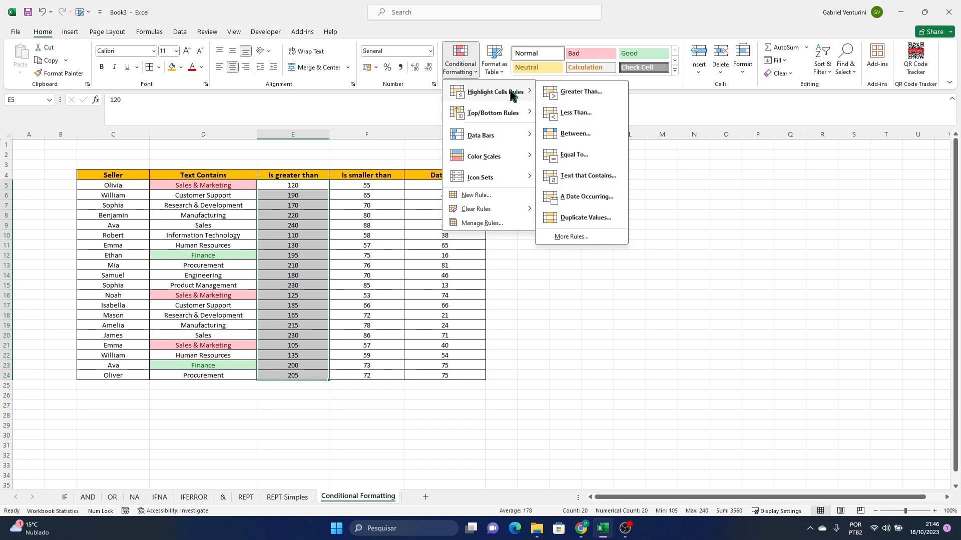
{"action": "left_click", "coordinate": [608, 90]}
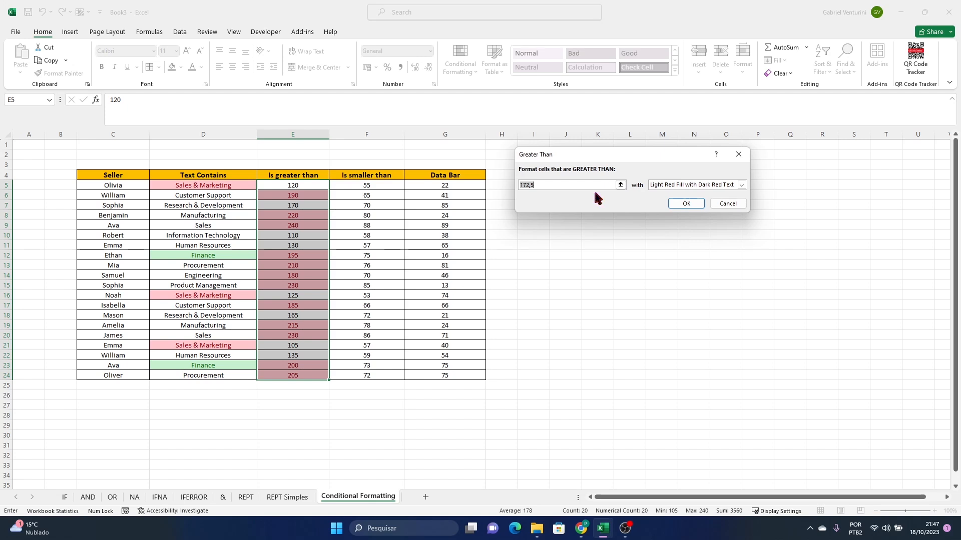
{"action": "type", "text": "150"}
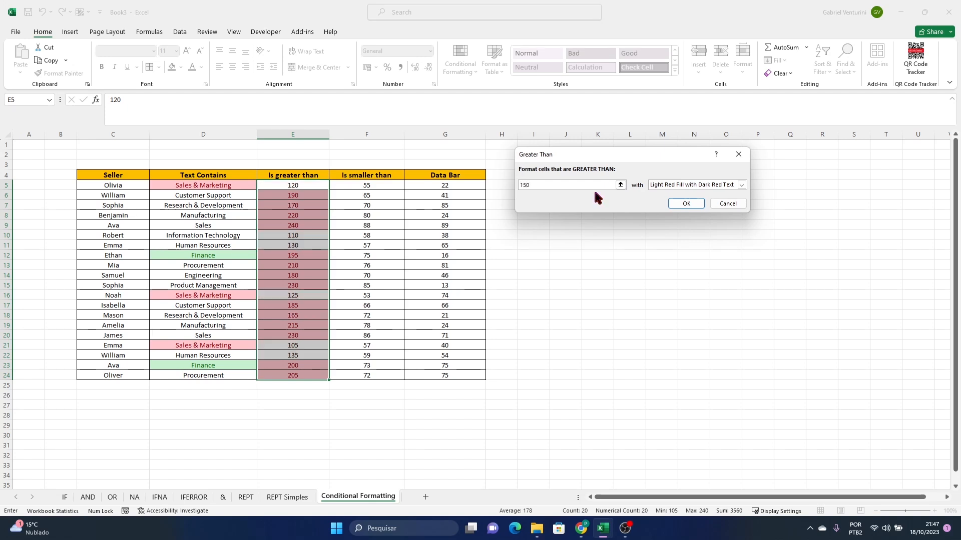
{"action": "left_click", "coordinate": [722, 186]}
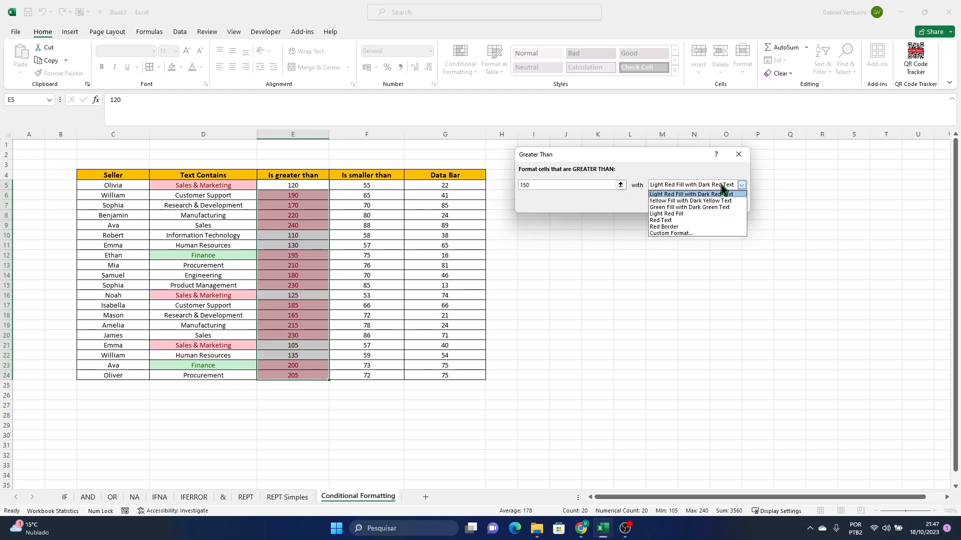
{"action": "left_click", "coordinate": [696, 210]}
{"action": "left_click", "coordinate": [686, 203]}
{"action": "left_click", "coordinate": [656, 319]}
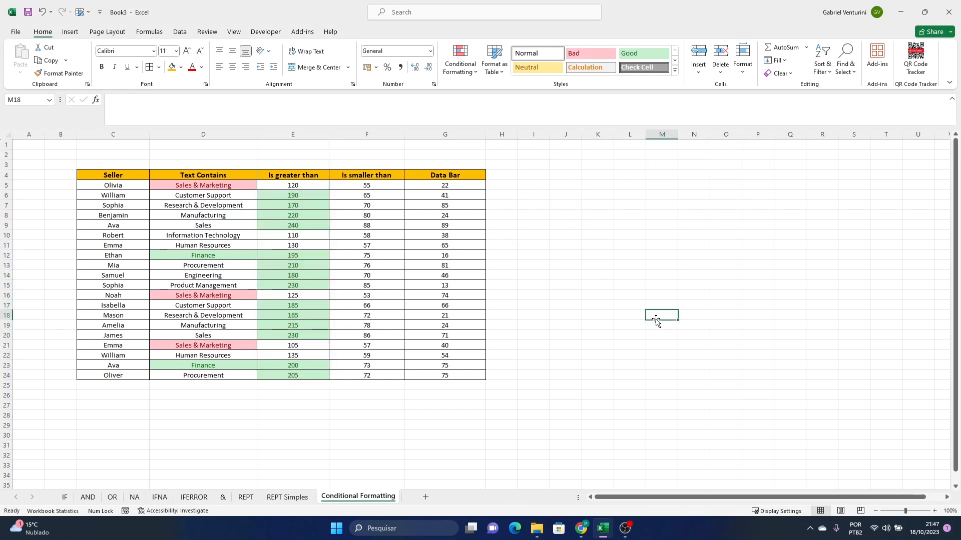
- Test the greater-than rule by changing the value in cell E18 to 149
{"action": "left_click", "coordinate": [302, 371]}
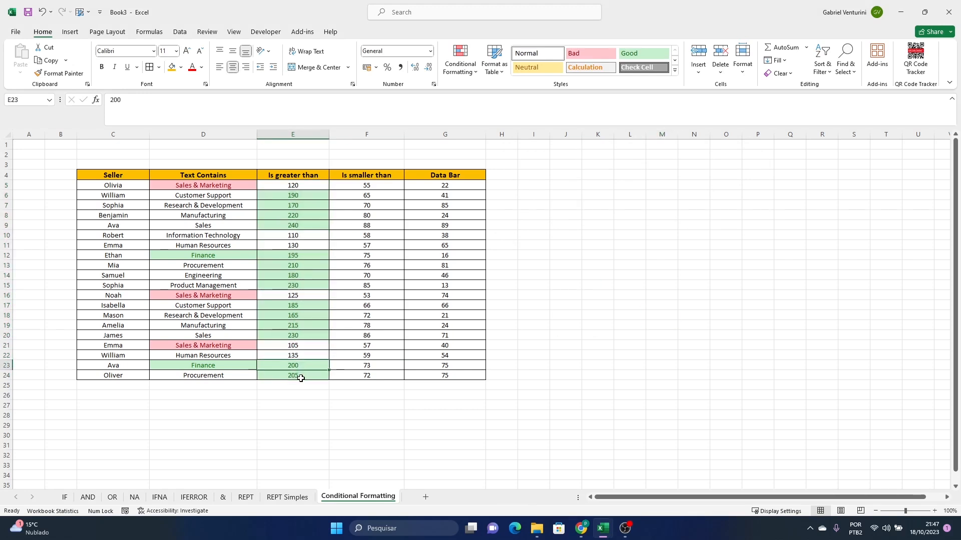
{"action": "left_click", "coordinate": [302, 326]}
{"action": "left_click", "coordinate": [323, 319]}
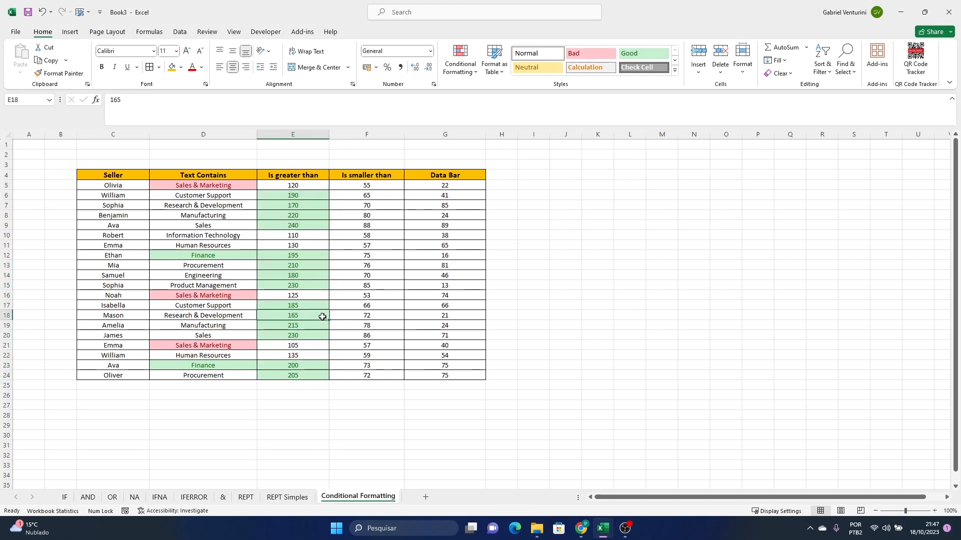
{"action": "type", "text": "149"}
{"action": "key", "text": "Return"}
{"action": "left_click", "coordinate": [310, 306]}
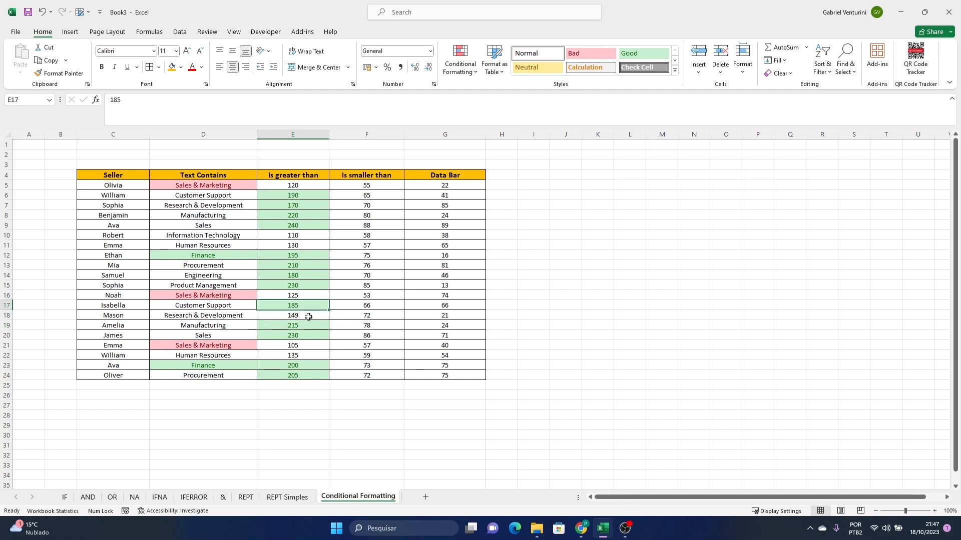
- Add another Greater Than rule to E5:E24 with the threshold 172,5 and Green Fill with Dark Green Text
{"action": "left_click_drag", "start_coordinate": [310, 186], "coordinate": [310, 376]}
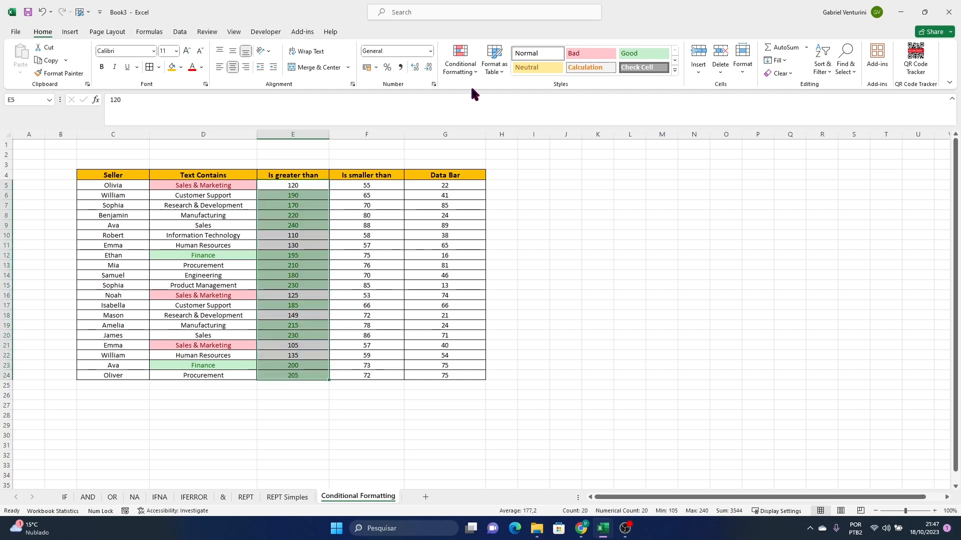
{"action": "left_click", "coordinate": [473, 72]}
{"action": "left_click", "coordinate": [599, 95]}
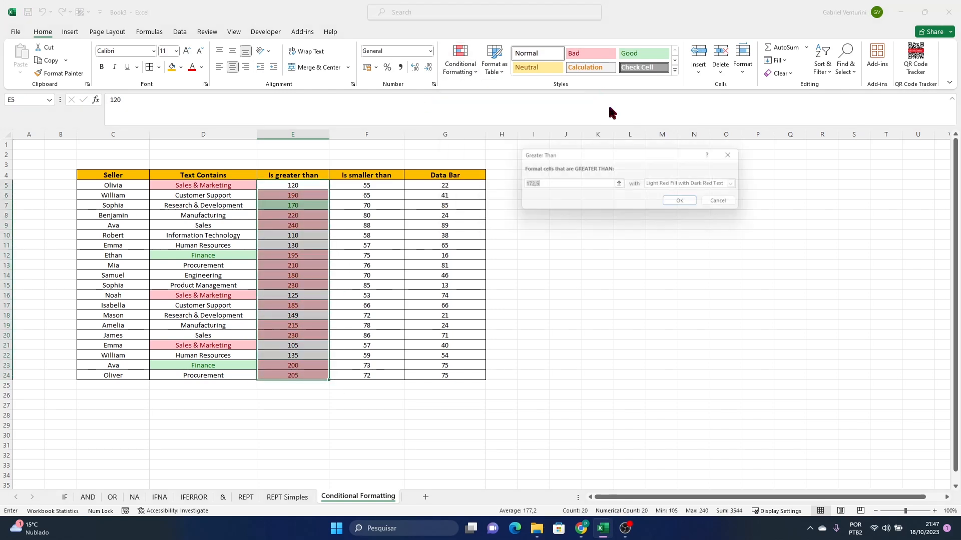
{"action": "left_click", "coordinate": [673, 185]}
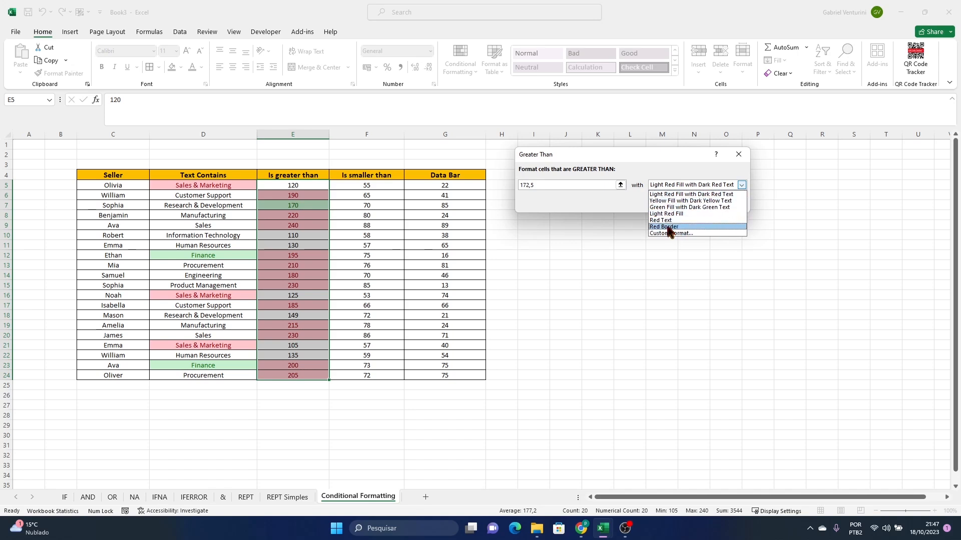
{"action": "left_click", "coordinate": [690, 207]}
{"action": "left_click", "coordinate": [682, 208]}
{"action": "left_click", "coordinate": [300, 285]}
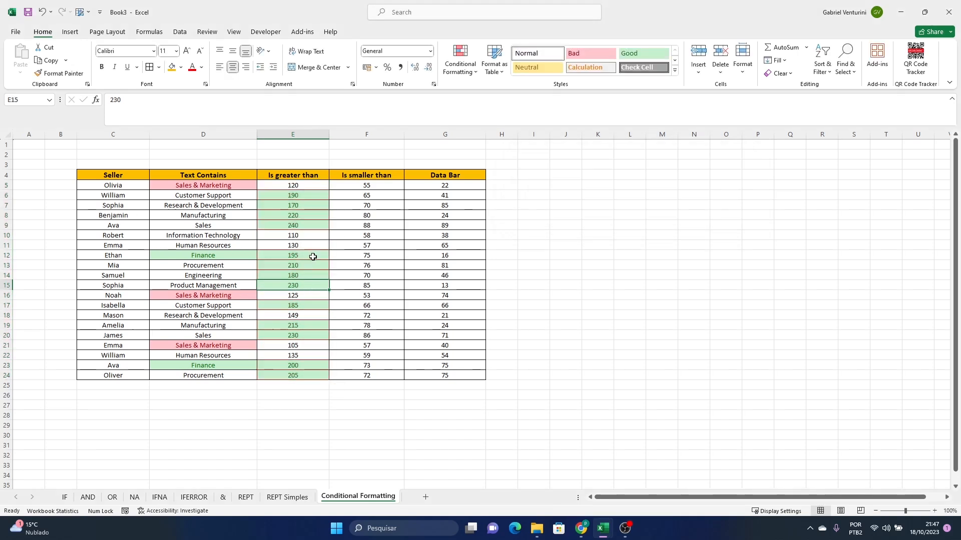
- Test the greater-than highlighting by changing the value in cell E7 to 149
{"action": "left_click", "coordinate": [307, 221]}
{"action": "left_click", "coordinate": [306, 205]}
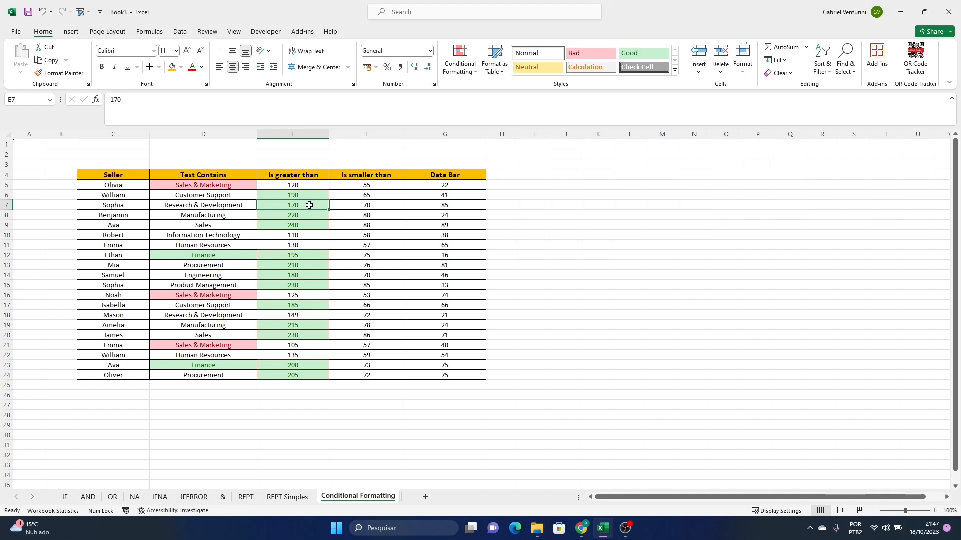
{"action": "type", "text": "149"}
{"action": "key", "text": "Return"}
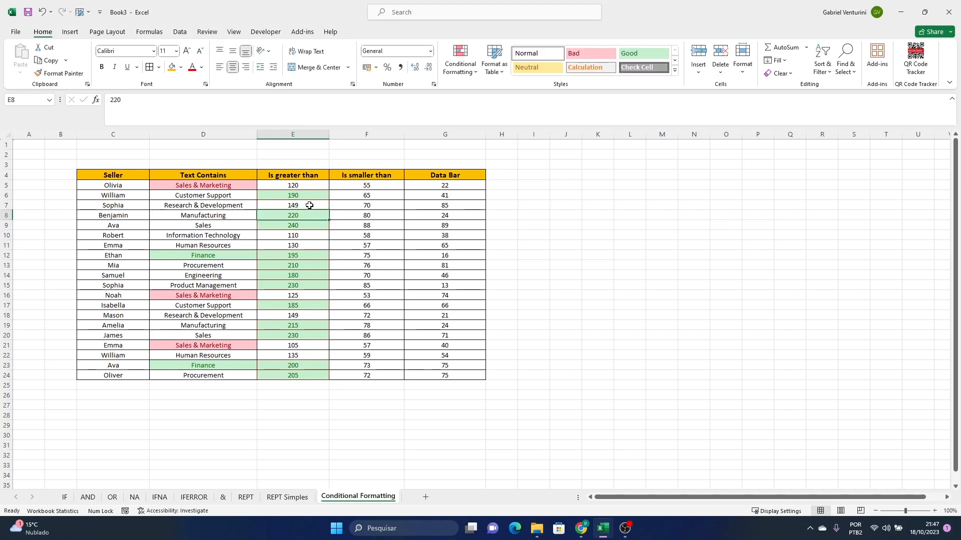
{"action": "key", "text": "Up"}
- Highlight the values greater than 78 in E5:E24 using Light Red Fill with Dark Red Text
{"action": "left_click_drag", "start_coordinate": [286, 184], "coordinate": [292, 377]}
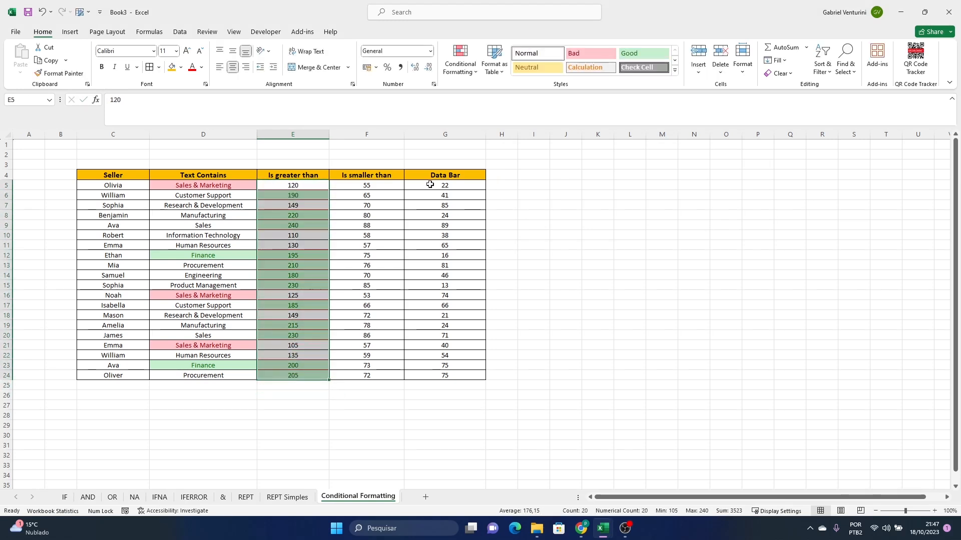
{"action": "left_click", "coordinate": [469, 69]}
{"action": "mouse_move", "coordinate": [524, 92]}
{"action": "left_click", "coordinate": [590, 97]}
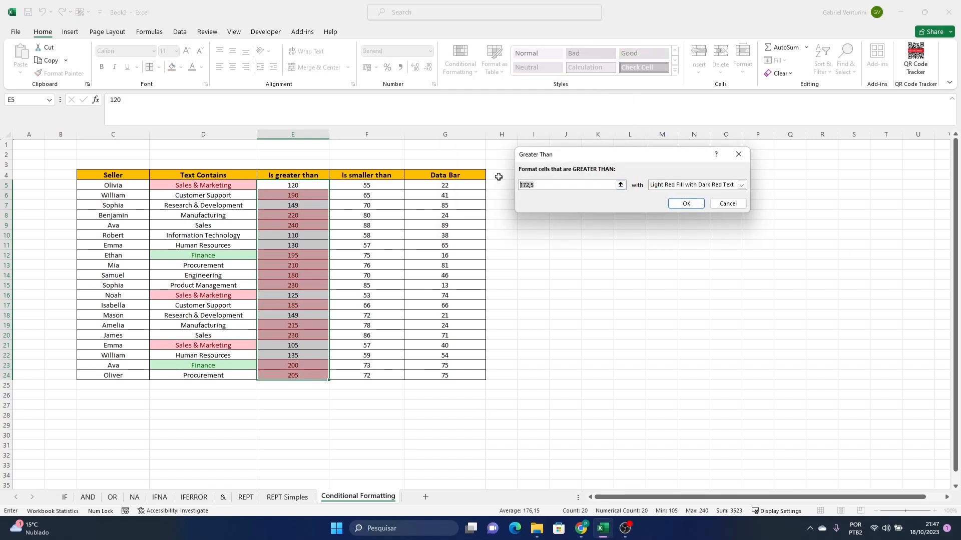
{"action": "type", "text": "100"}
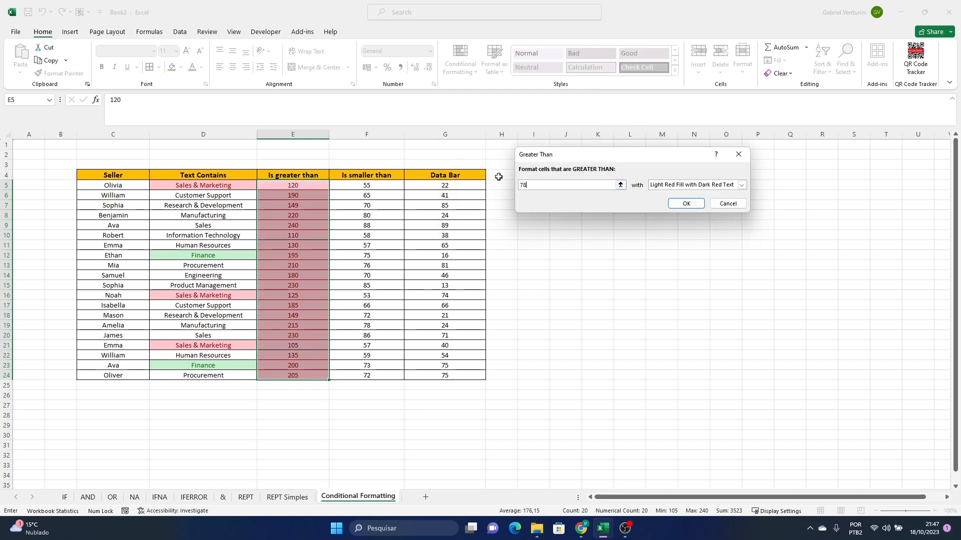
{"action": "key", "text": "Return"}
{"action": "left_click", "coordinate": [520, 261]}
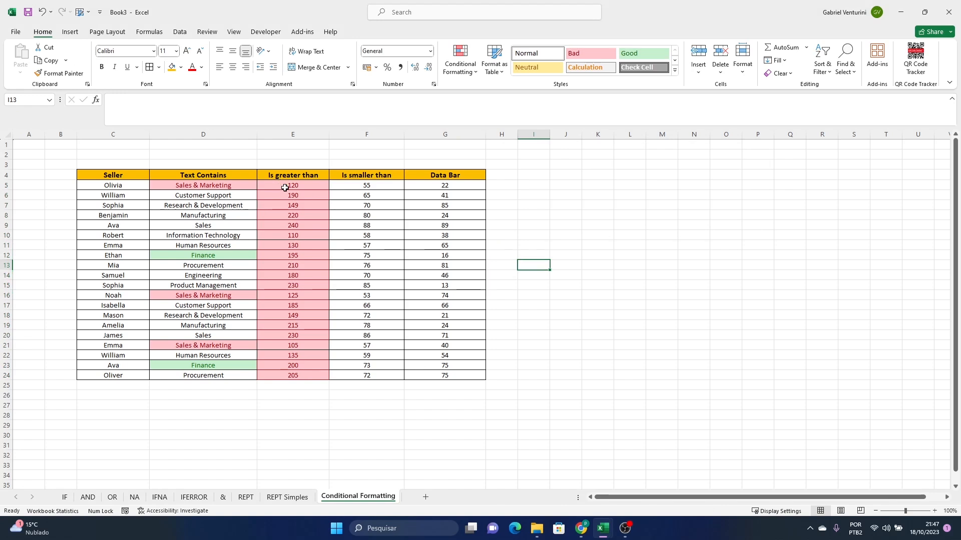
- Start a further Greater Than rule on E5:E24 and enter 197 as its threshold
{"action": "left_click_drag", "start_coordinate": [287, 185], "coordinate": [300, 376]}
{"action": "left_click", "coordinate": [456, 77]}
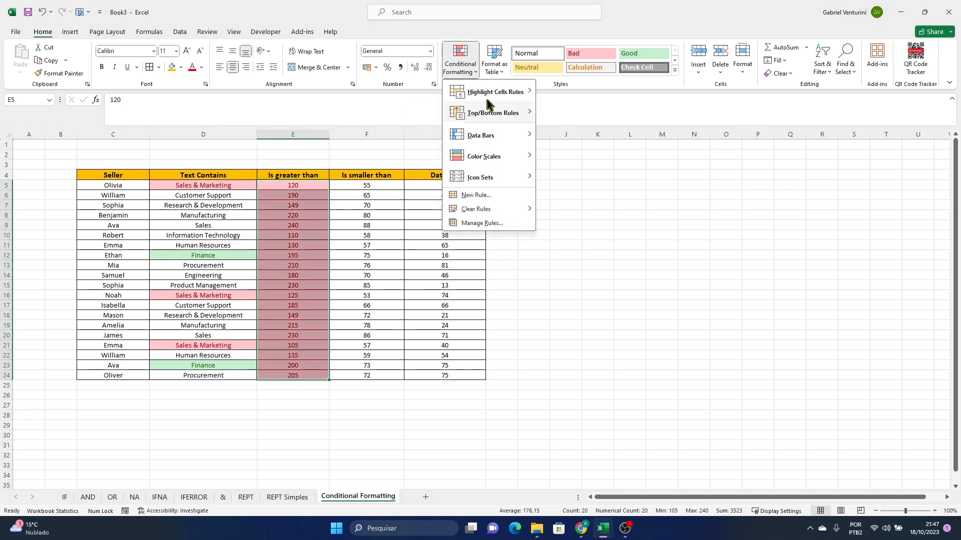
{"action": "mouse_move", "coordinate": [484, 94]}
{"action": "left_click", "coordinate": [575, 93]}
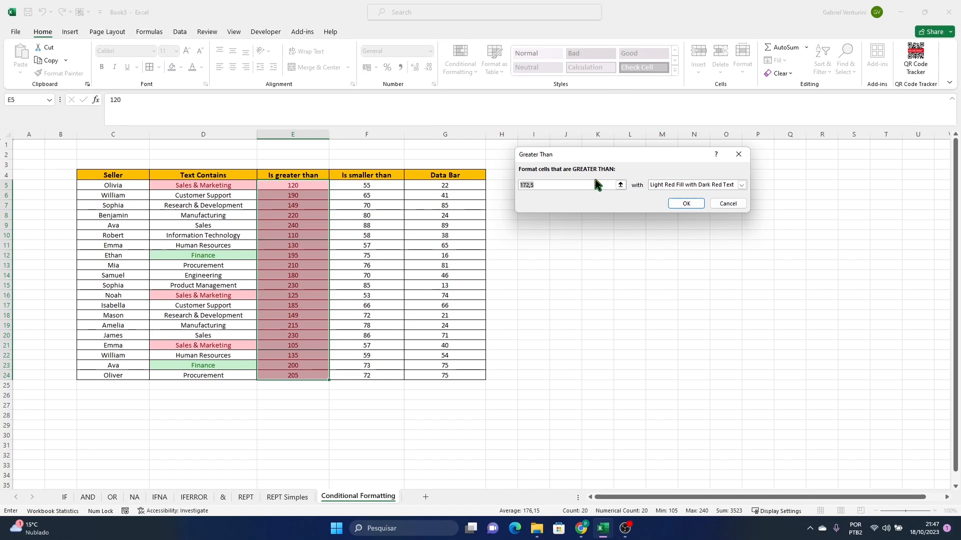
{"action": "type", "text": "199"}
{"action": "key", "text": "BackSpace"}
{"action": "type", "text": "7"}
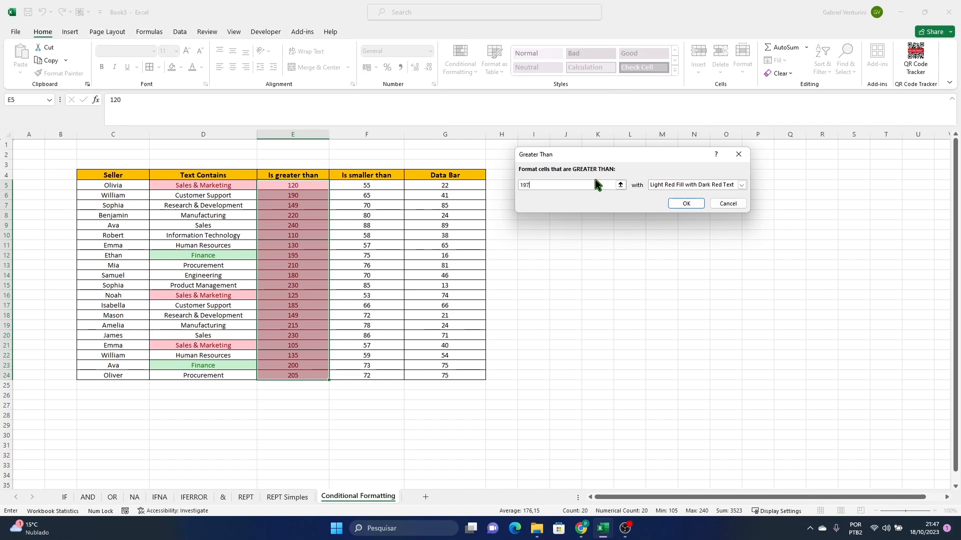
- Define a custom format for the Greater Than rule with a purple fill from the extended standard colors
{"action": "left_click", "coordinate": [667, 186]}
{"action": "left_click", "coordinate": [683, 234]}
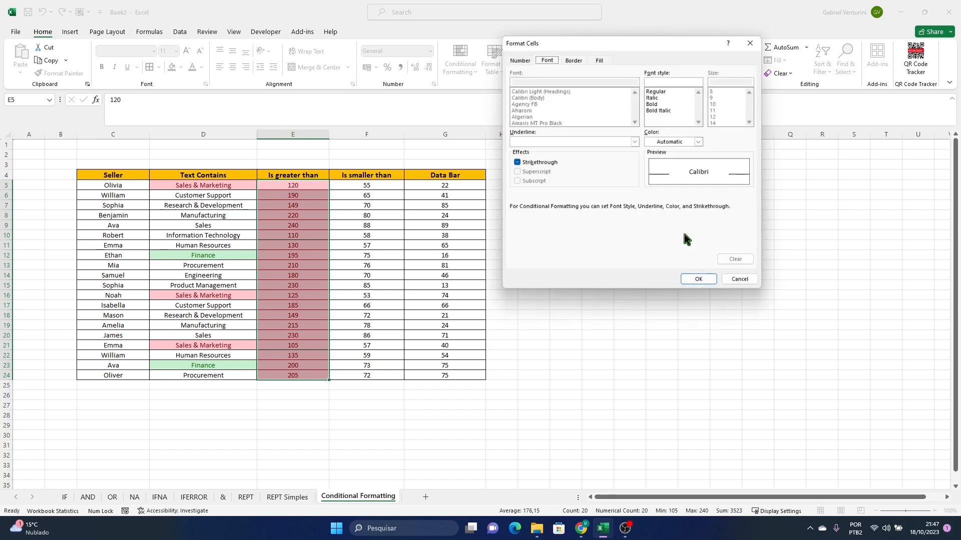
{"action": "left_click", "coordinate": [570, 58]}
{"action": "left_click", "coordinate": [598, 62]}
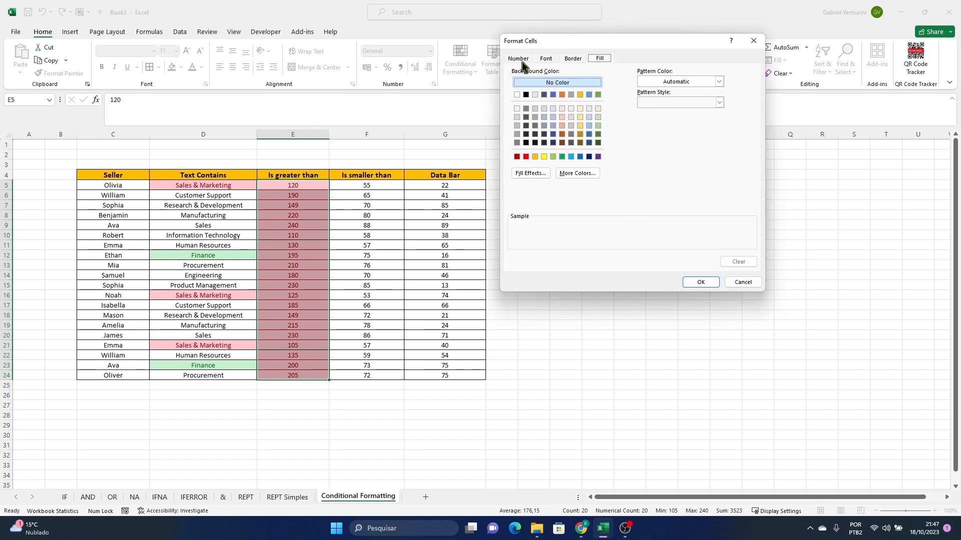
{"action": "left_click", "coordinate": [520, 61]}
{"action": "left_click", "coordinate": [598, 63]}
{"action": "left_click", "coordinate": [567, 173]}
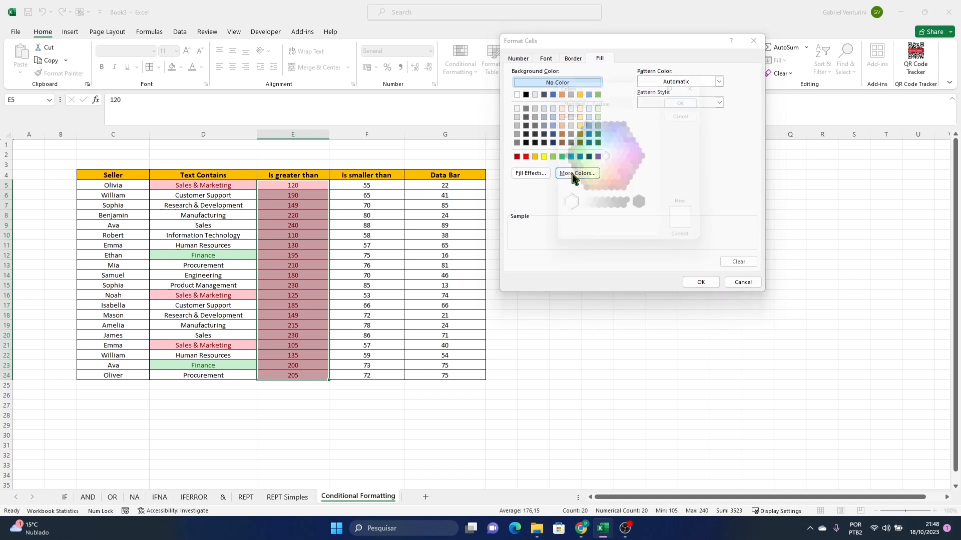
{"action": "left_click", "coordinate": [607, 155]}
{"action": "left_click", "coordinate": [637, 151]}
{"action": "left_click", "coordinate": [642, 159]}
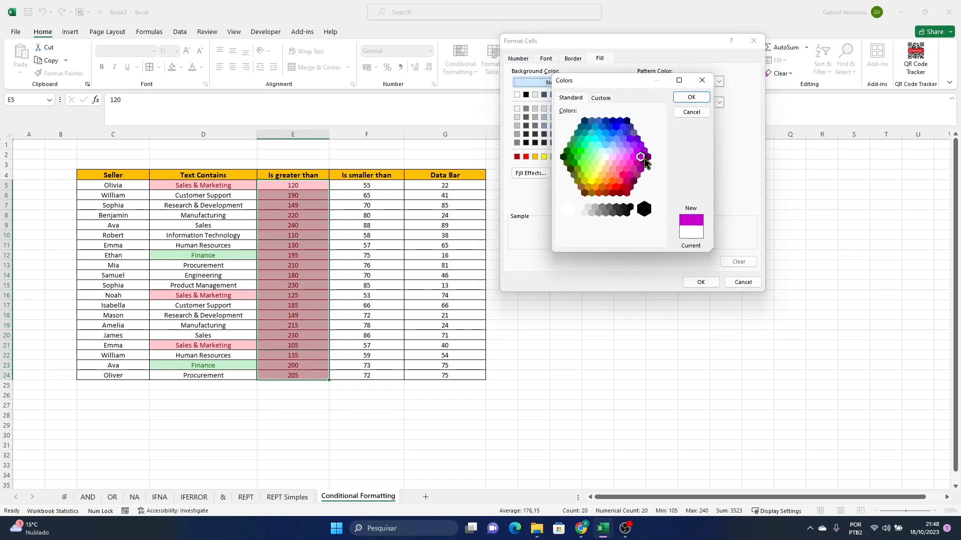
{"action": "left_click", "coordinate": [696, 99]}
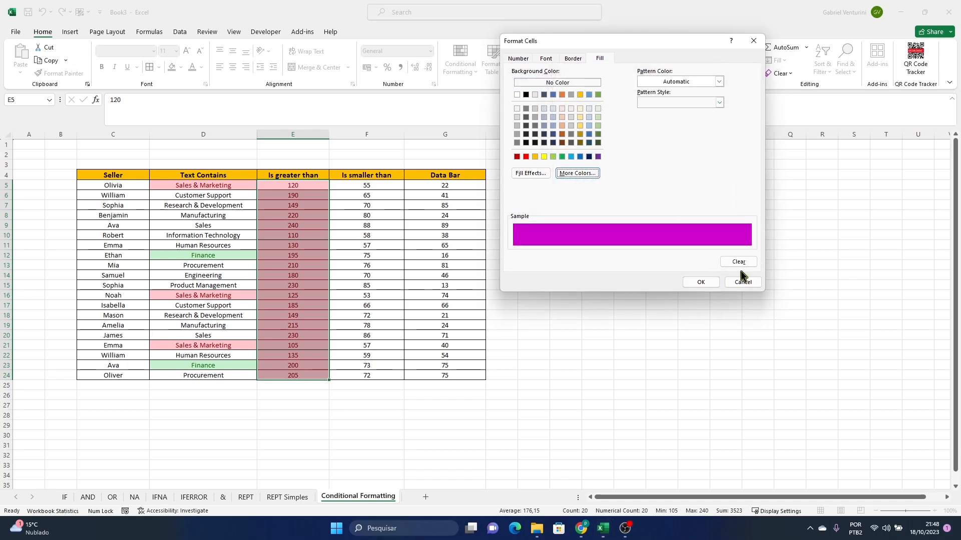
{"action": "left_click", "coordinate": [706, 282]}
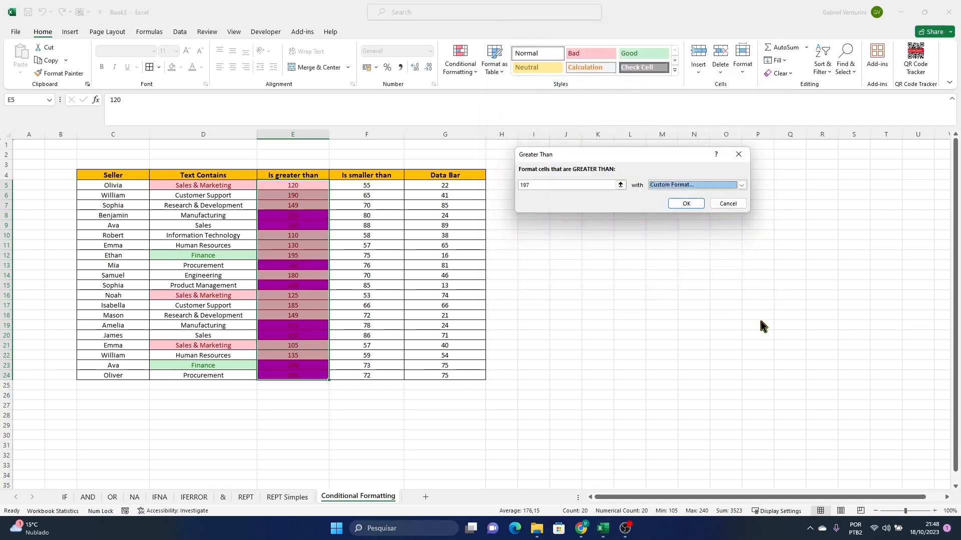
- Apply the purple Greater Than rule and check the highlighting in E5:E24
{"action": "left_click", "coordinate": [686, 204]}
{"action": "left_click", "coordinate": [692, 224]}
{"action": "left_click_drag", "start_coordinate": [293, 189], "coordinate": [310, 375]}
{"action": "left_click", "coordinate": [600, 255]}
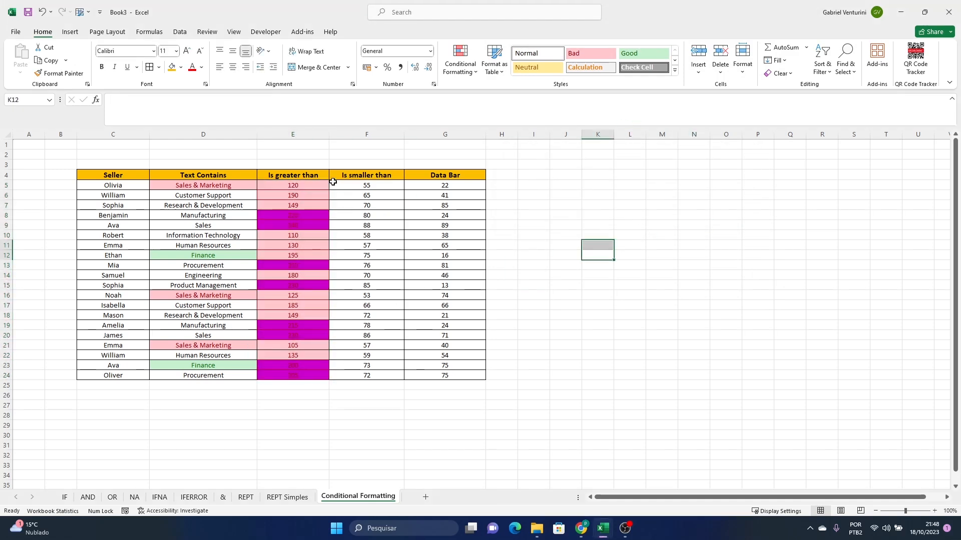
- Highlight the values less than 35 in F5:F24 using Light Red Fill
{"action": "left_click_drag", "start_coordinate": [372, 187], "coordinate": [381, 382]}
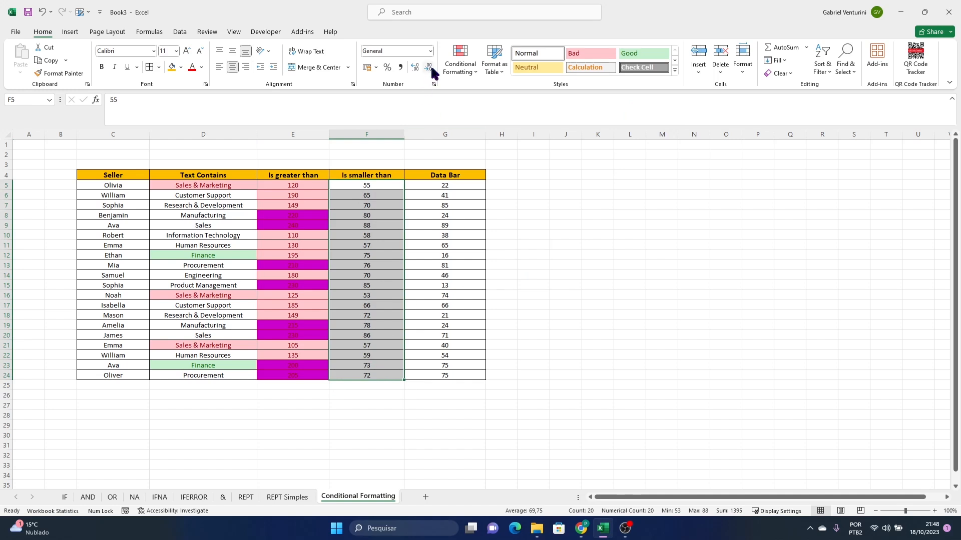
{"action": "left_click", "coordinate": [460, 64]}
{"action": "mouse_move", "coordinate": [520, 90]}
{"action": "left_click", "coordinate": [555, 114]}
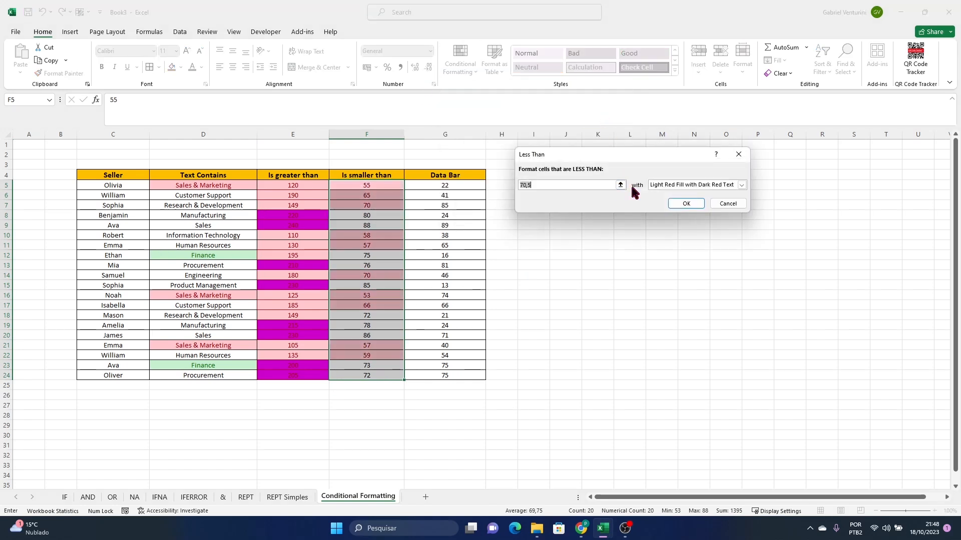
{"action": "type", "text": "35"}
{"action": "left_click", "coordinate": [673, 185]}
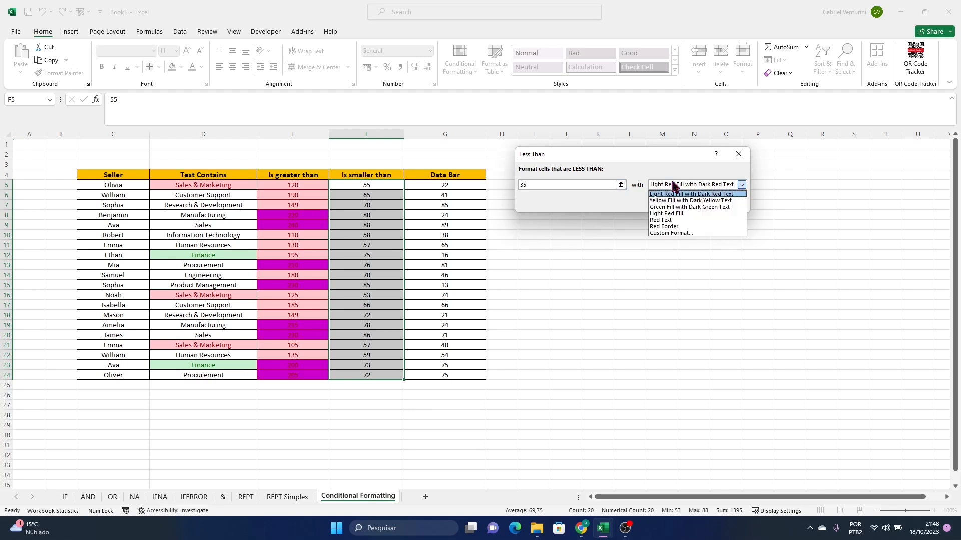
{"action": "left_click", "coordinate": [686, 214]}
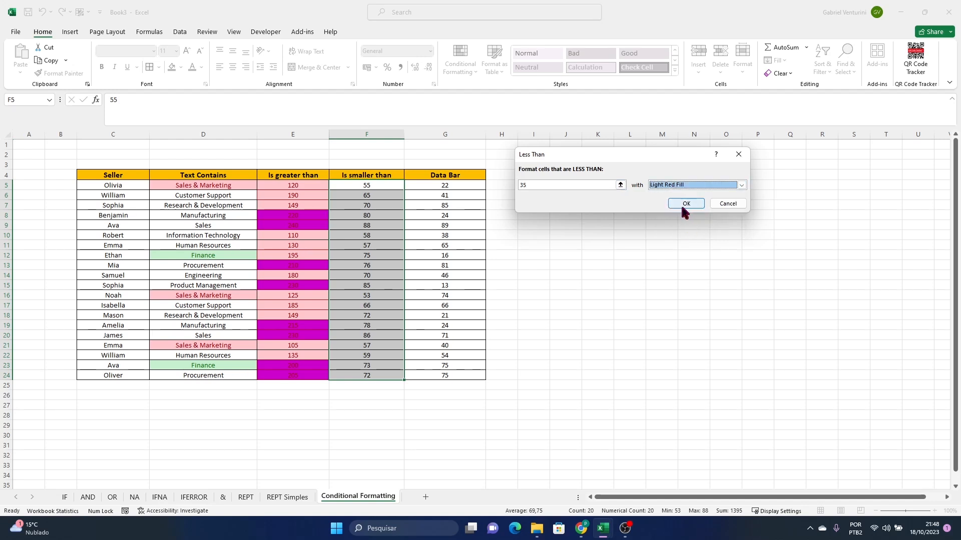
{"action": "left_click", "coordinate": [684, 204]}
- Add a Less Than rule for values below 63 in F5:F24 with Light Red Fill with Dark Red Text
{"action": "left_click_drag", "start_coordinate": [369, 185], "coordinate": [379, 376]}
{"action": "left_click", "coordinate": [459, 63]}
{"action": "mouse_move", "coordinate": [495, 92]}
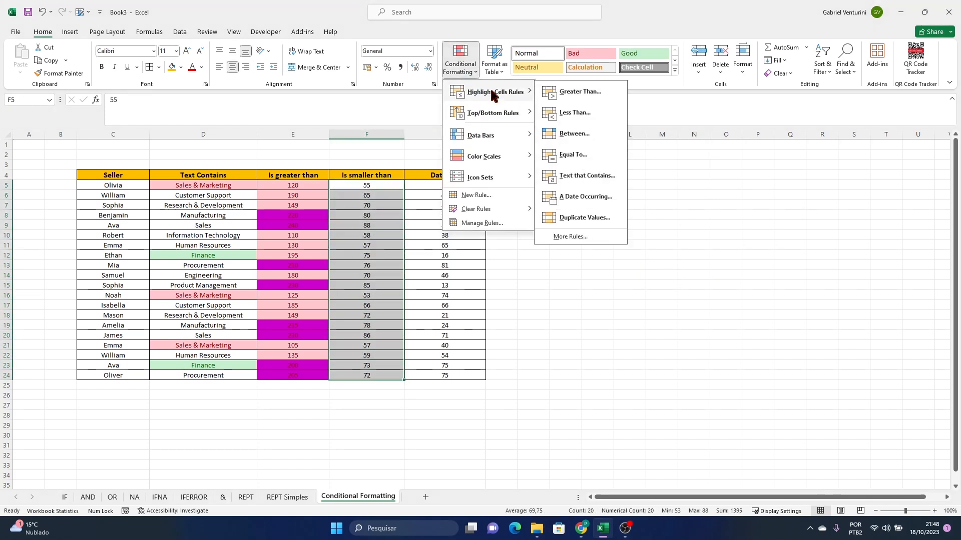
{"action": "left_click", "coordinate": [604, 112]}
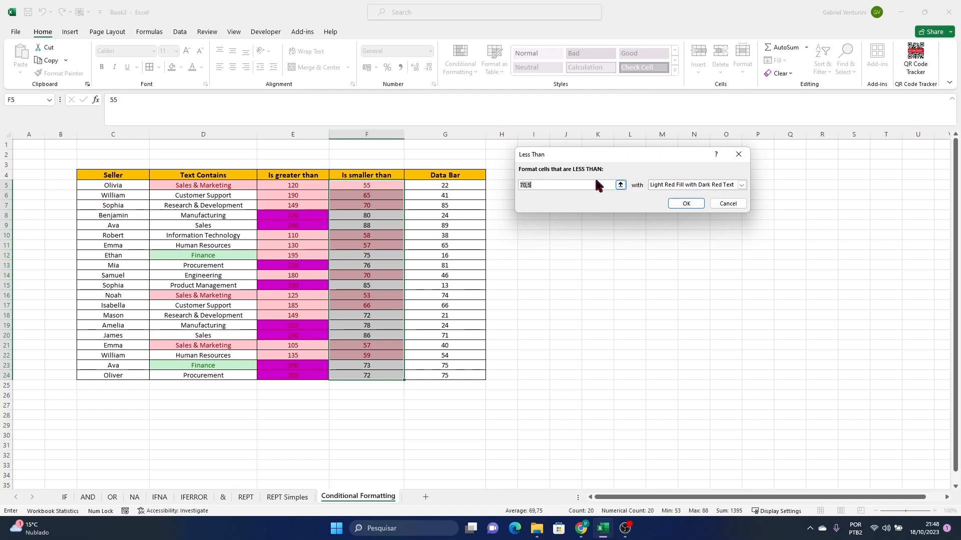
{"action": "type", "text": "3"}
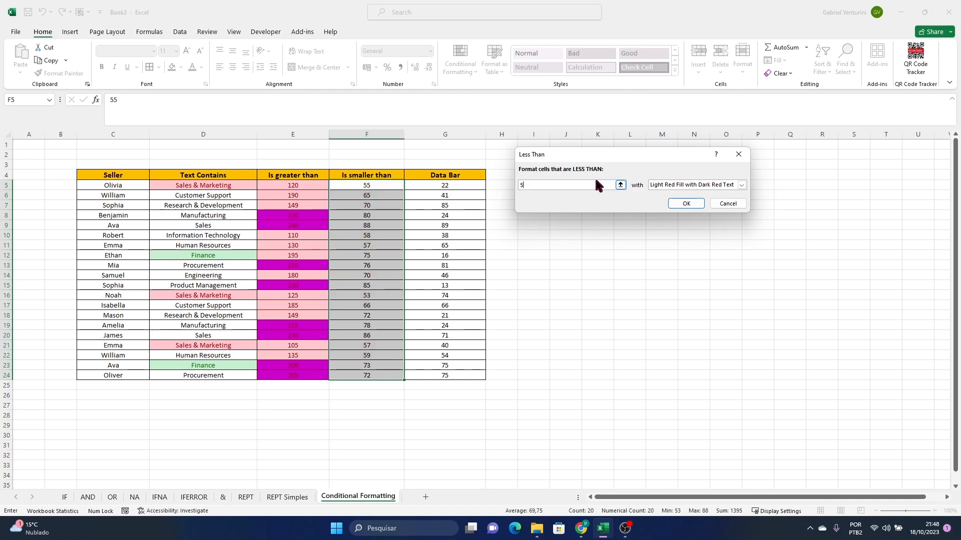
{"action": "type", "text": "6"}
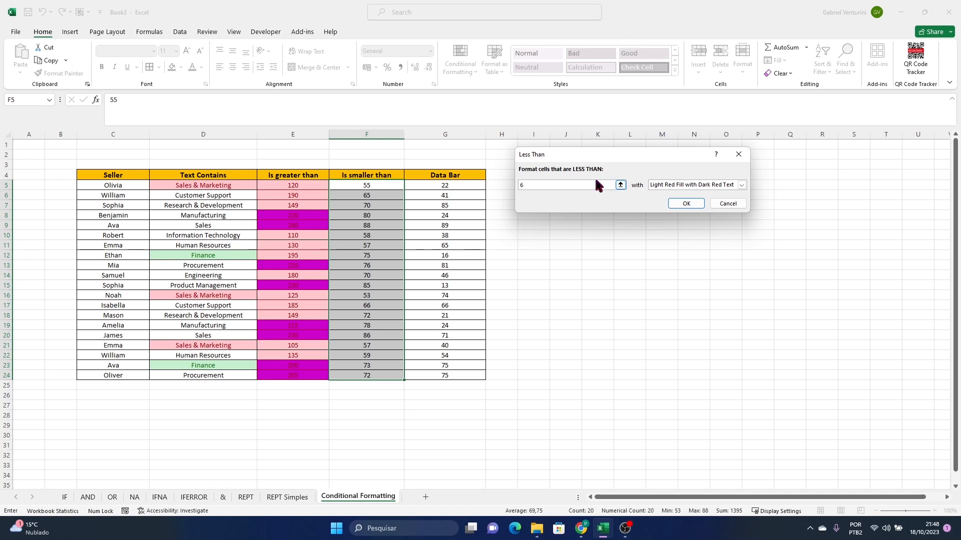
{"action": "type", "text": "3"}
{"action": "key", "text": "Return"}
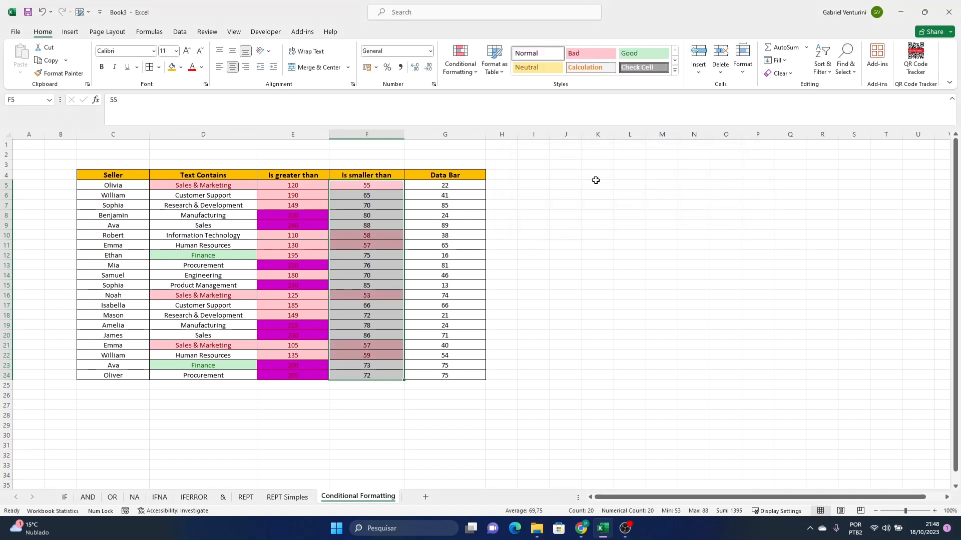
{"action": "left_click", "coordinate": [600, 265]}
{"action": "left_click_drag", "start_coordinate": [378, 185], "coordinate": [398, 376]}
{"action": "left_click", "coordinate": [474, 257]}
- Apply light blue gradient-fill data bars to the Data Bar column values in G5:G24
{"action": "left_click_drag", "start_coordinate": [445, 186], "coordinate": [472, 377]}
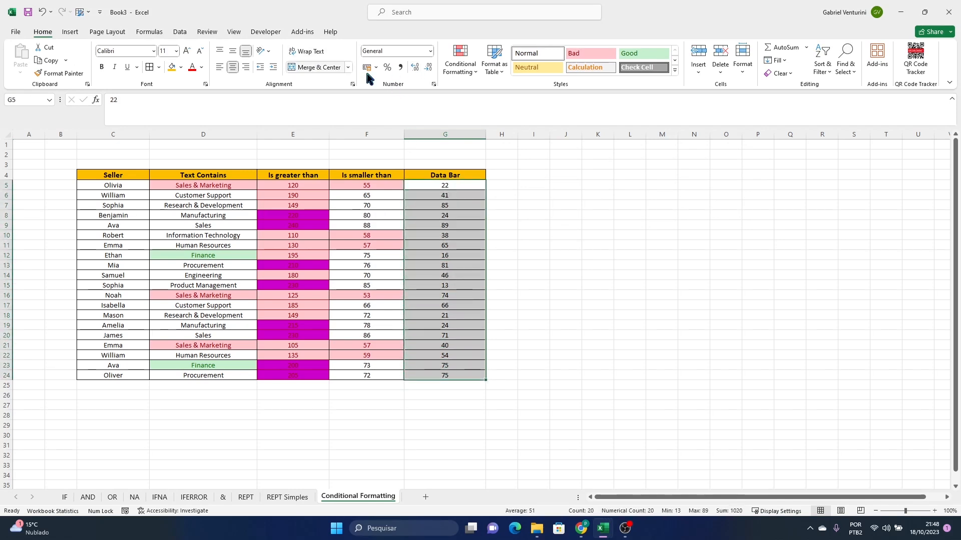
{"action": "left_click", "coordinate": [458, 69]}
{"action": "mouse_move", "coordinate": [513, 139]}
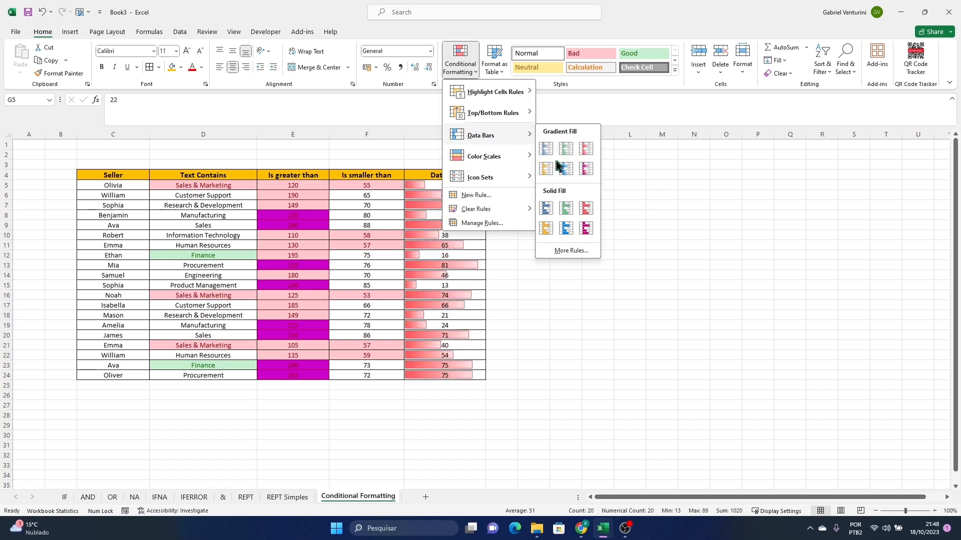
{"action": "left_click", "coordinate": [571, 170]}
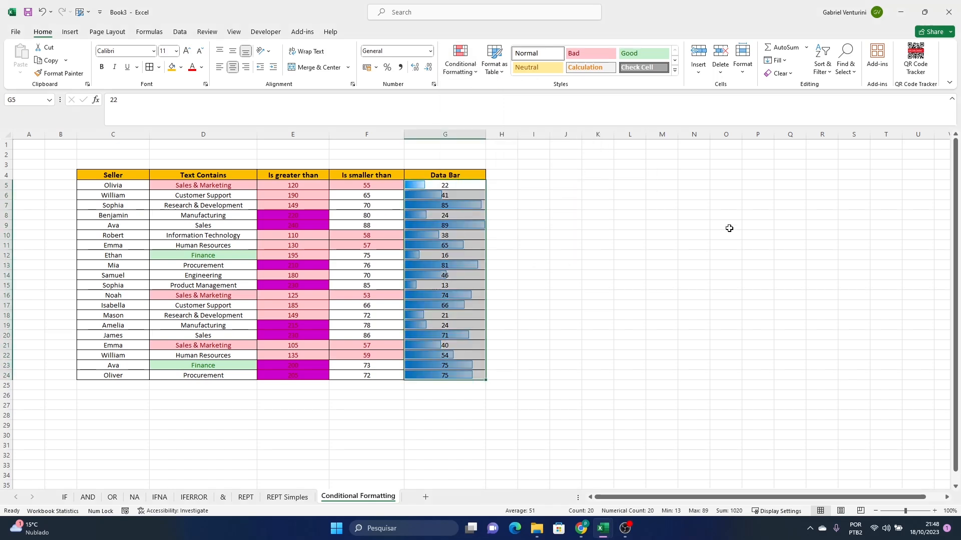
{"action": "left_click", "coordinate": [728, 226]}
{"action": "left_click_drag", "start_coordinate": [449, 186], "coordinate": [498, 366]}
{"action": "left_click", "coordinate": [597, 365]}
- Widen column G to about twice its width and inspect the data bars in G9 and G21
{"action": "left_click_drag", "start_coordinate": [486, 134], "coordinate": [555, 134]}
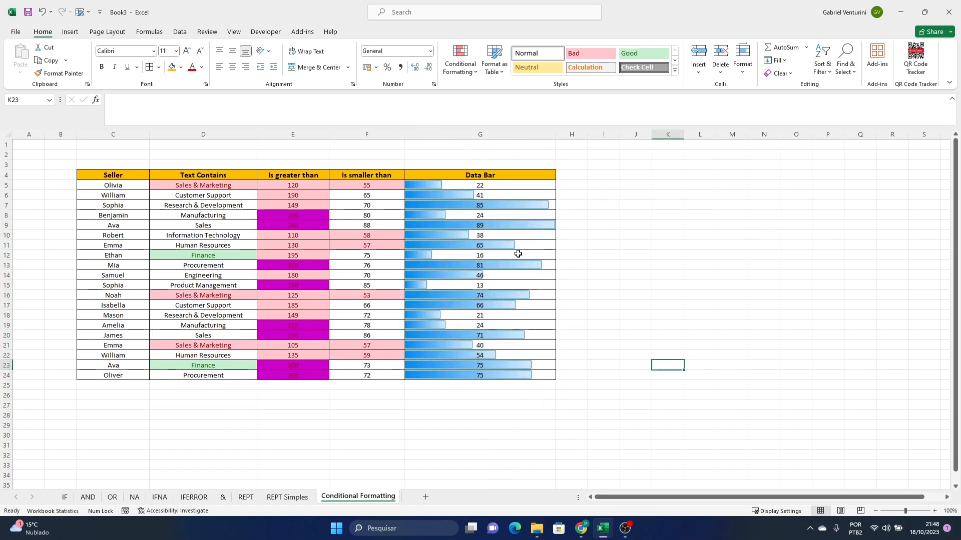
{"action": "left_click", "coordinate": [525, 226]}
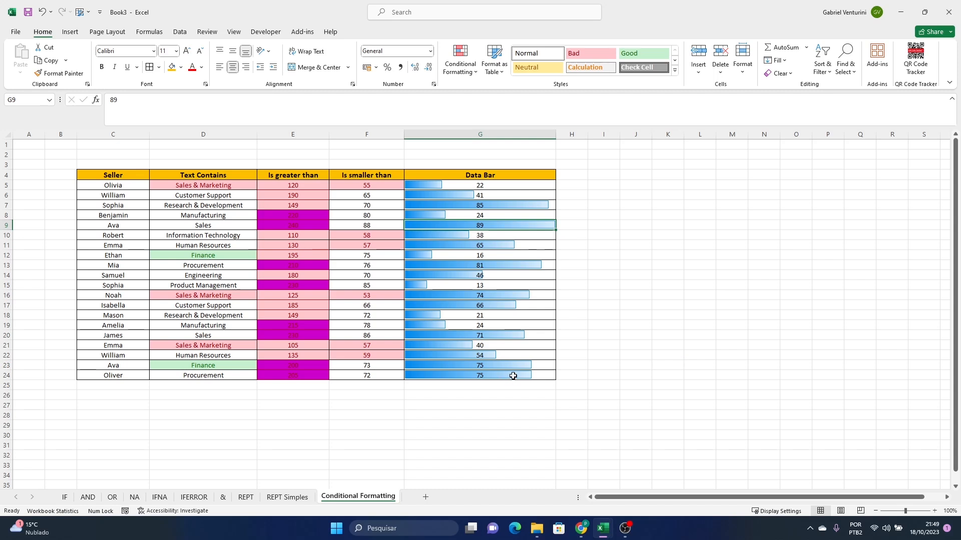
{"action": "left_click", "coordinate": [491, 344]}
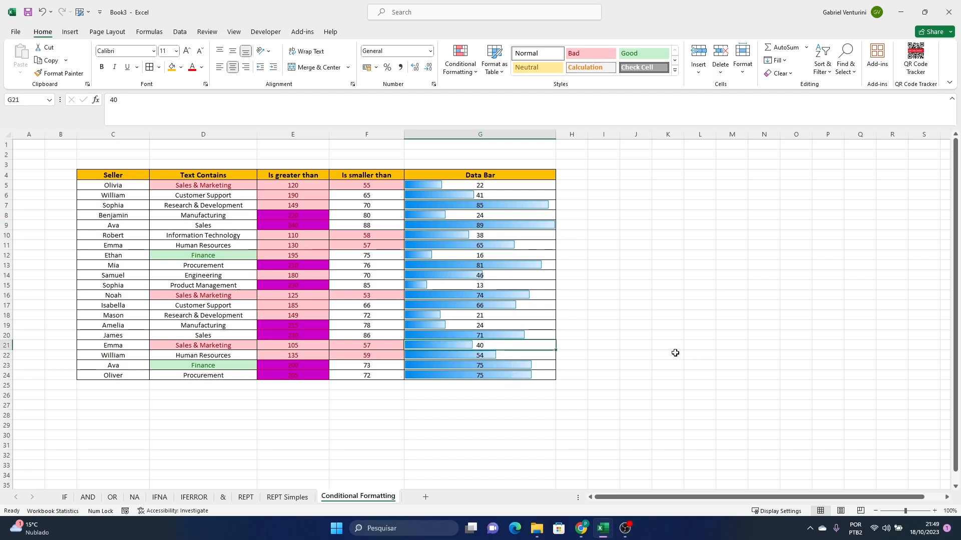
- Set cell G21 to 165 and cell G18 to 169 in the Data Bar column
{"action": "type", "text": "165"}
{"action": "key", "text": "Return"}
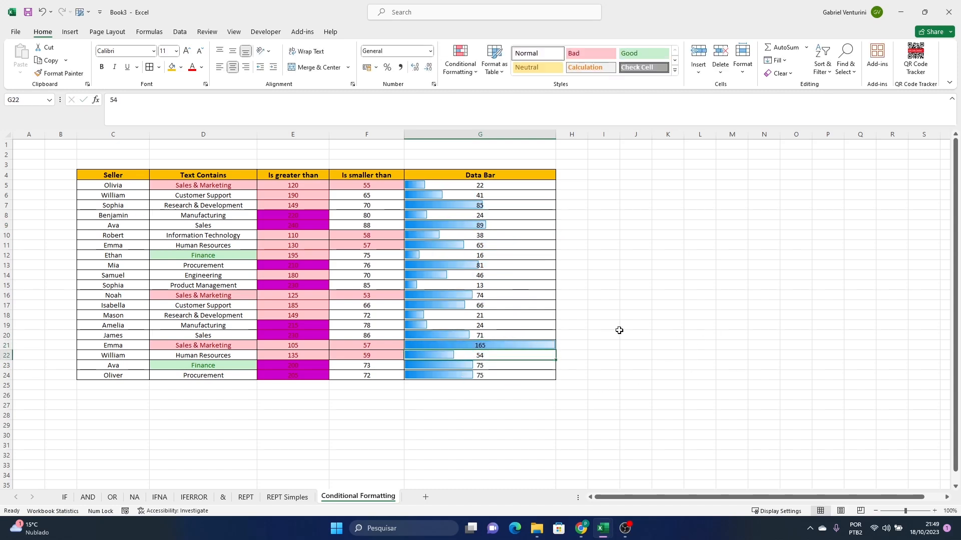
{"action": "left_click", "coordinate": [527, 343]}
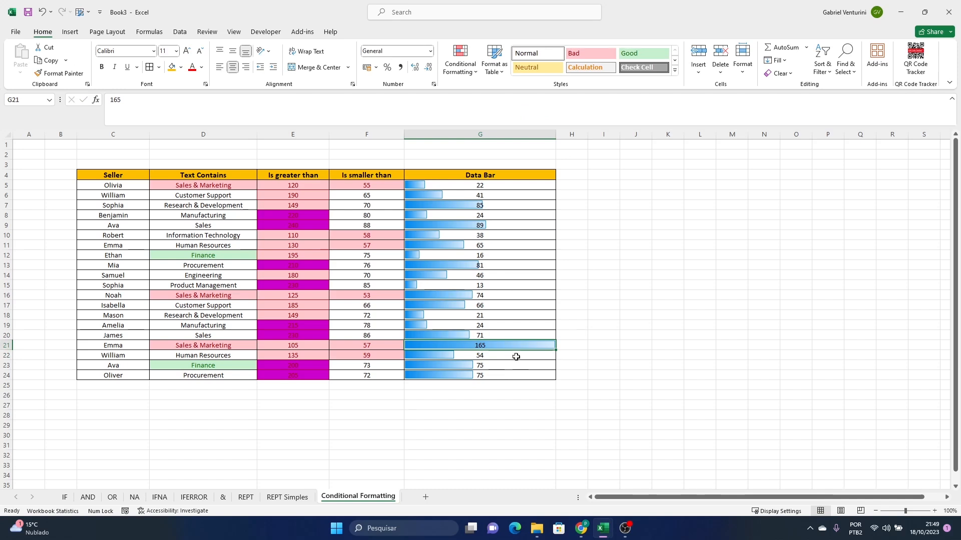
{"action": "left_click_drag", "start_coordinate": [492, 326], "coordinate": [491, 320]}
{"action": "left_click", "coordinate": [483, 314]}
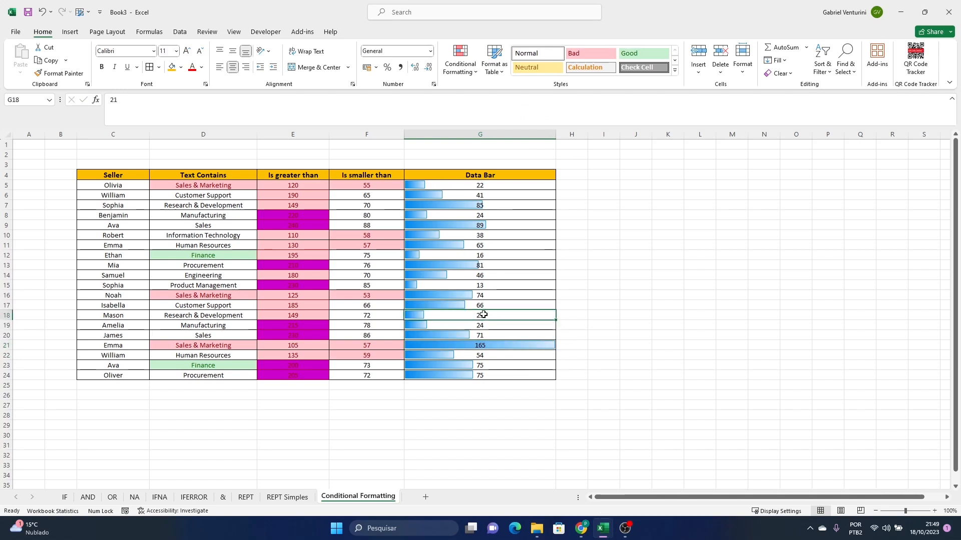
{"action": "type", "text": "165"}
{"action": "key", "text": "Return"}
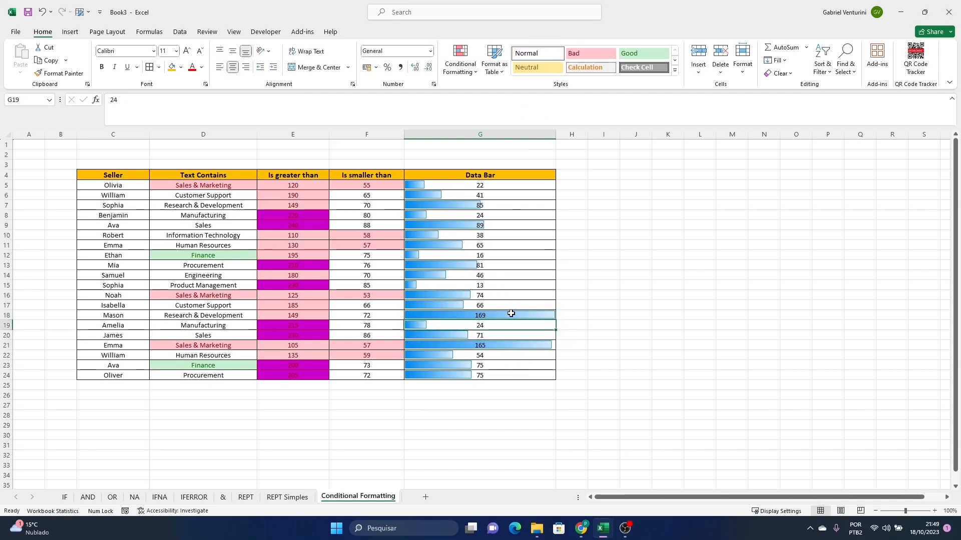
- Change the data bars in G5:G24 to the orange solid fill
{"action": "left_click_drag", "start_coordinate": [457, 185], "coordinate": [455, 371]}
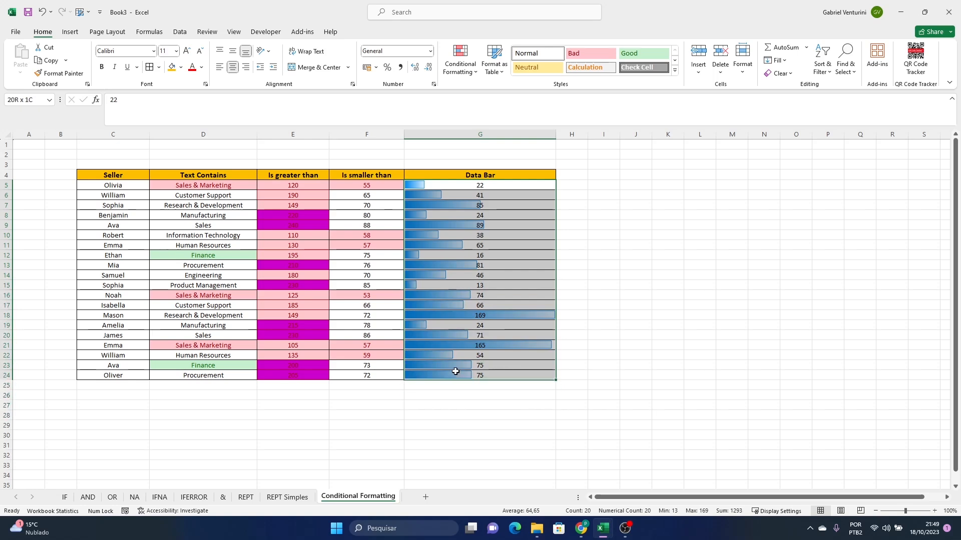
{"action": "left_click", "coordinate": [493, 59]}
{"action": "left_click", "coordinate": [460, 64]}
{"action": "left_click", "coordinate": [459, 64]}
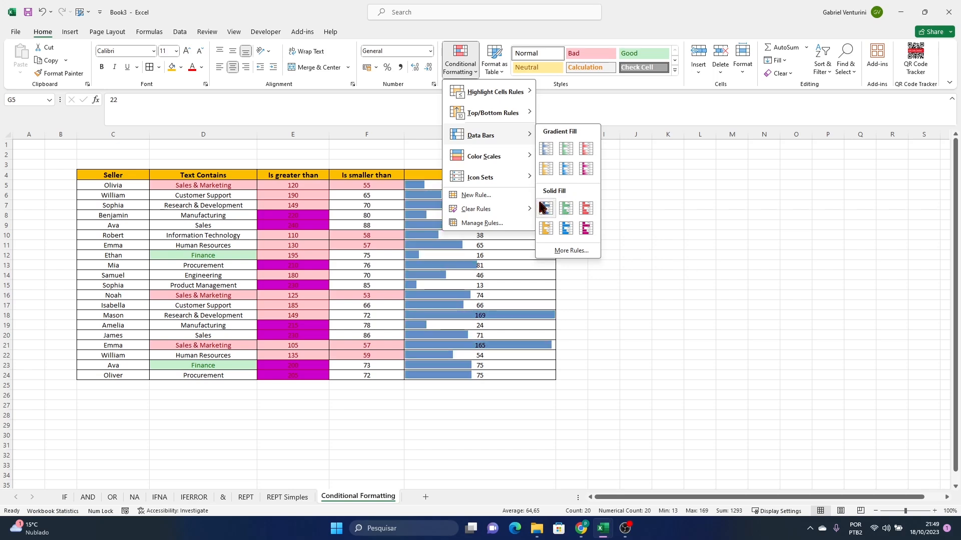
{"action": "left_click", "coordinate": [546, 228]}
{"action": "left_click", "coordinate": [703, 276]}
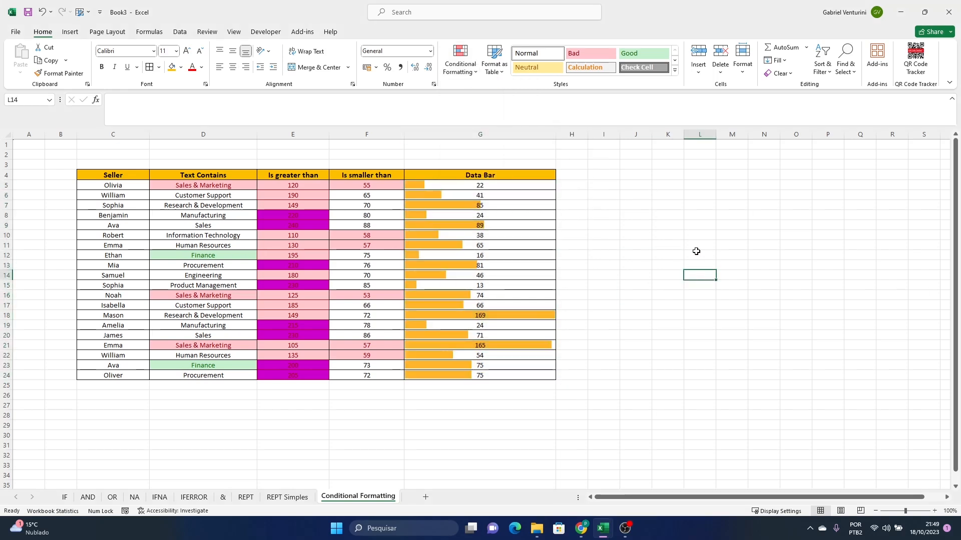
- Set the first Data Bar value, in cell G5, to 189
{"action": "left_click", "coordinate": [501, 202]}
{"action": "left_click", "coordinate": [497, 185]}
{"action": "type", "text": "1"}
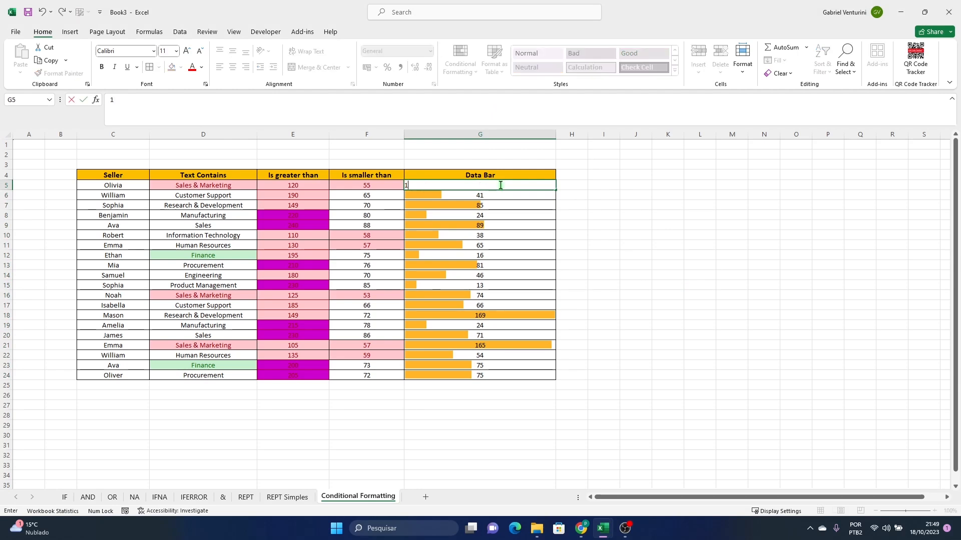
{"action": "type", "text": "89"}
{"action": "key", "text": "Return"}
- Set cell G5 to 140 and cell G11 to 120 in the Data Bar column
{"action": "left_click", "coordinate": [543, 184]}
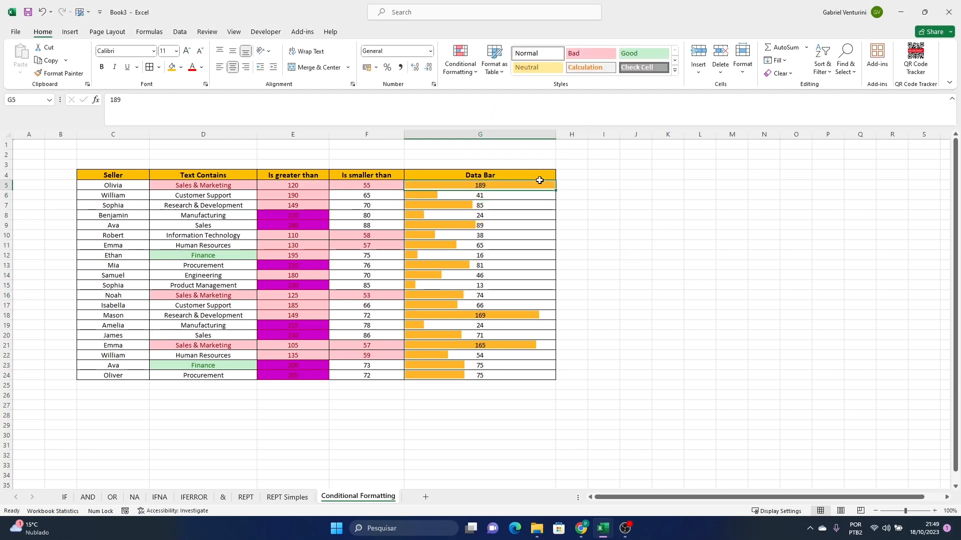
{"action": "type", "text": "140"}
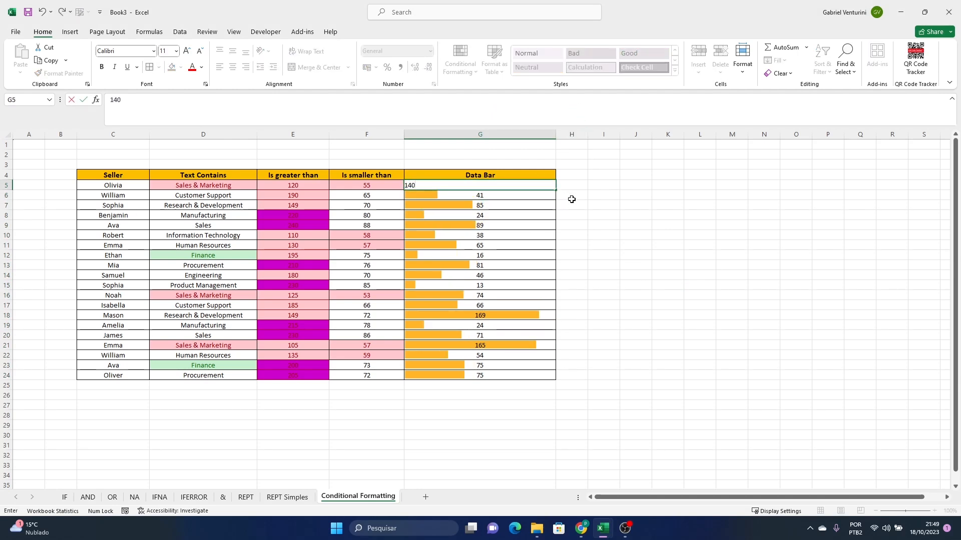
{"action": "key", "text": "Return"}
{"action": "left_click", "coordinate": [534, 244]}
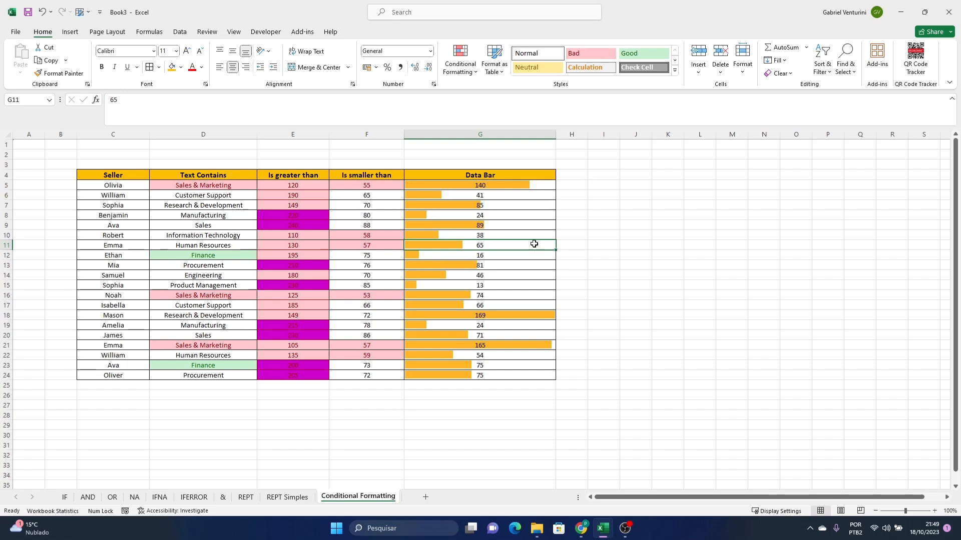
{"action": "type", "text": "120"}
{"action": "key", "text": "Return"}
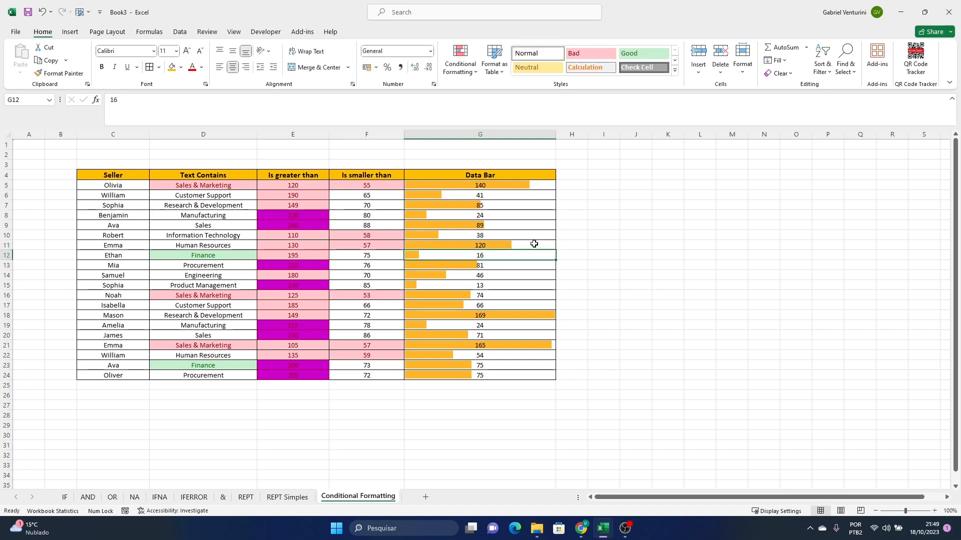
- Select the Data Bar column cells G5:G25
{"action": "left_click", "coordinate": [736, 226]}
{"action": "left_click_drag", "start_coordinate": [491, 185], "coordinate": [510, 386]}
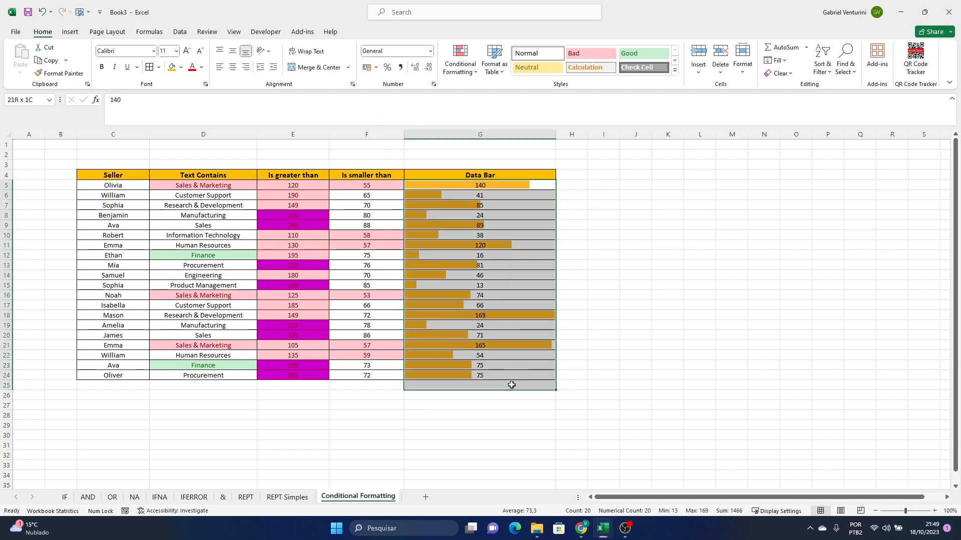